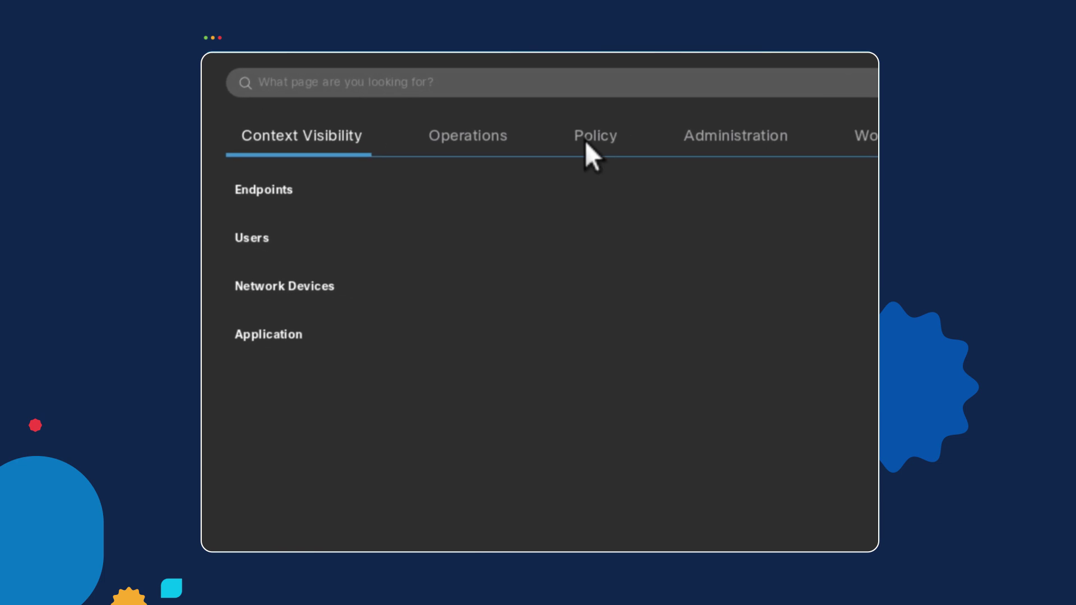
Open the Wired Access policy set, inspect the Wired_MAB authentication rule, then collapse the authentication rules.
{"action": "left_click", "coordinate": [283, 192]}
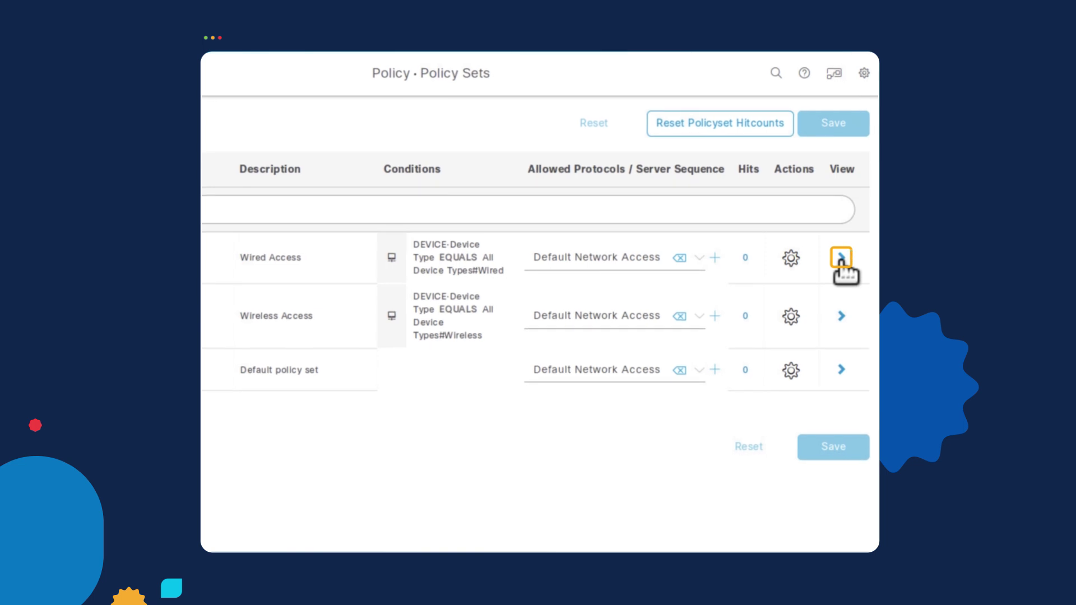
{"action": "left_click", "coordinate": [840, 258]}
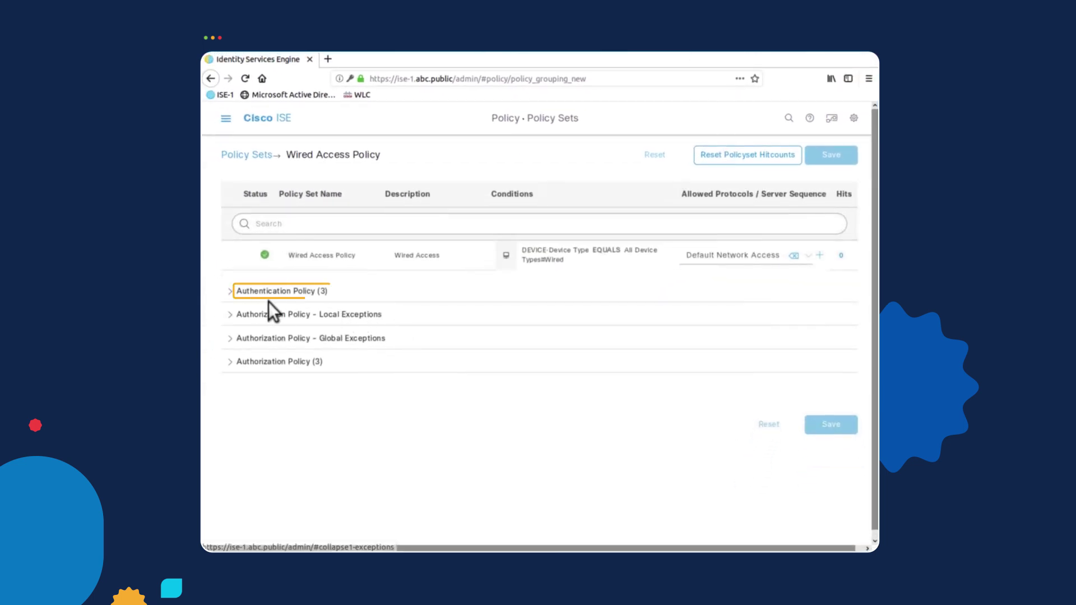
{"action": "left_click", "coordinate": [231, 292]}
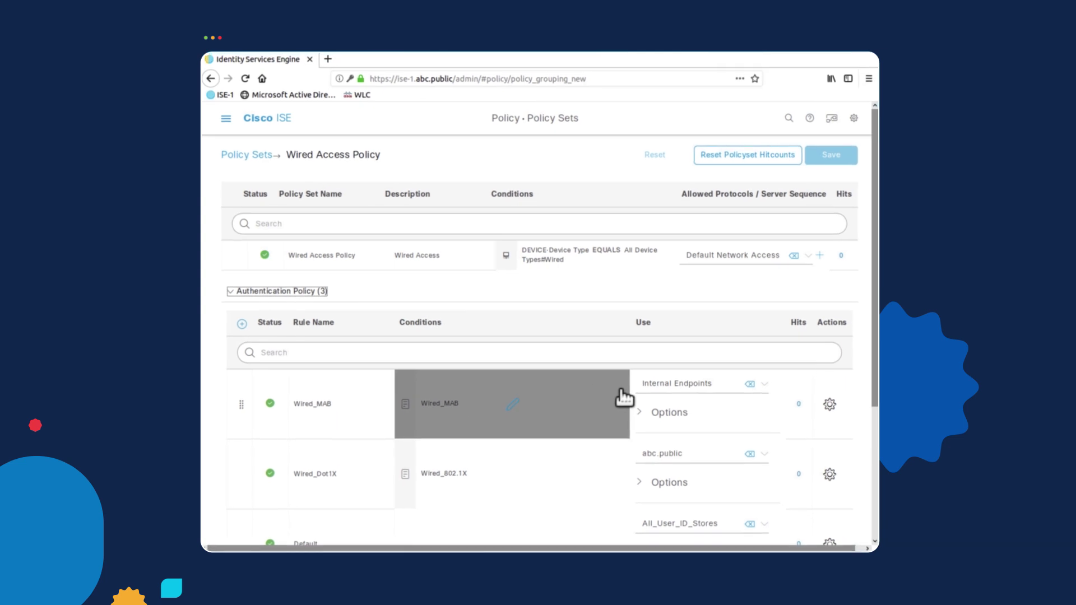
{"action": "scroll", "coordinate": [624, 398], "scroll_direction": "down", "scroll_amount": 3}
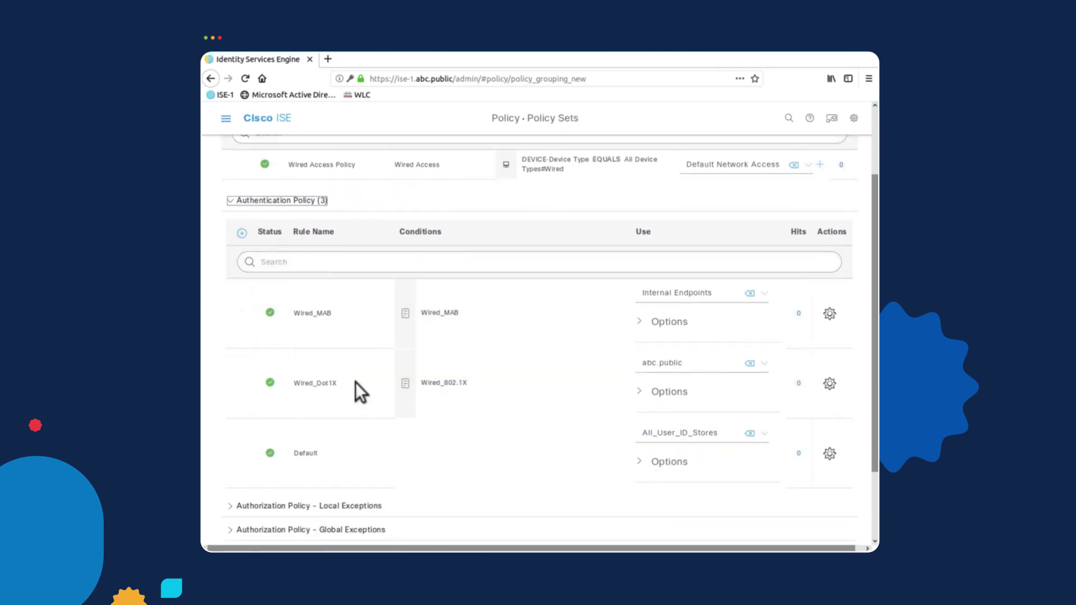
{"action": "left_click", "coordinate": [338, 321]}
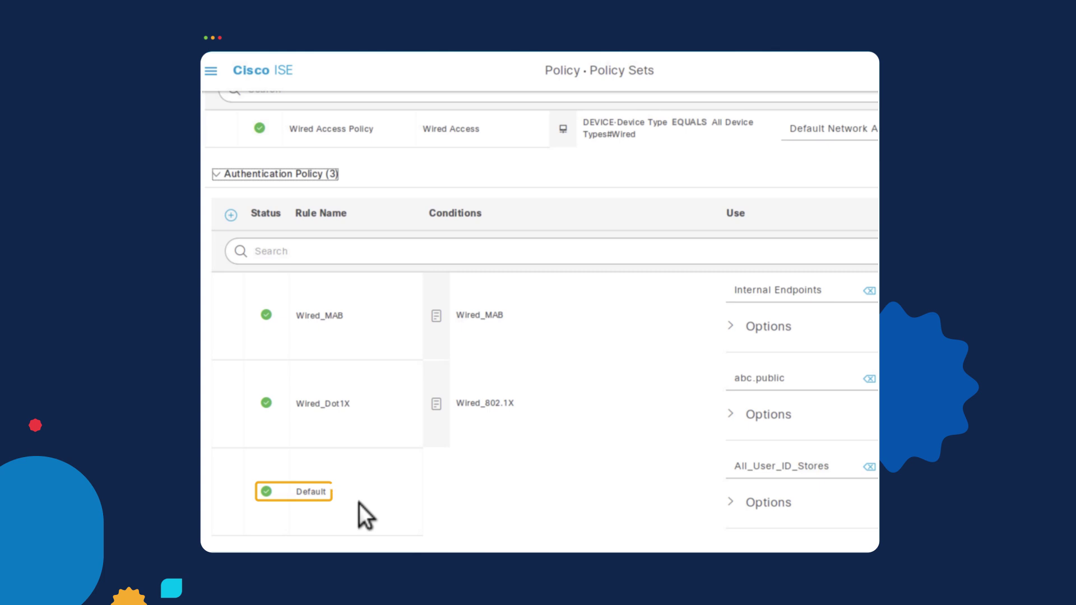
{"action": "left_click", "coordinate": [221, 173]}
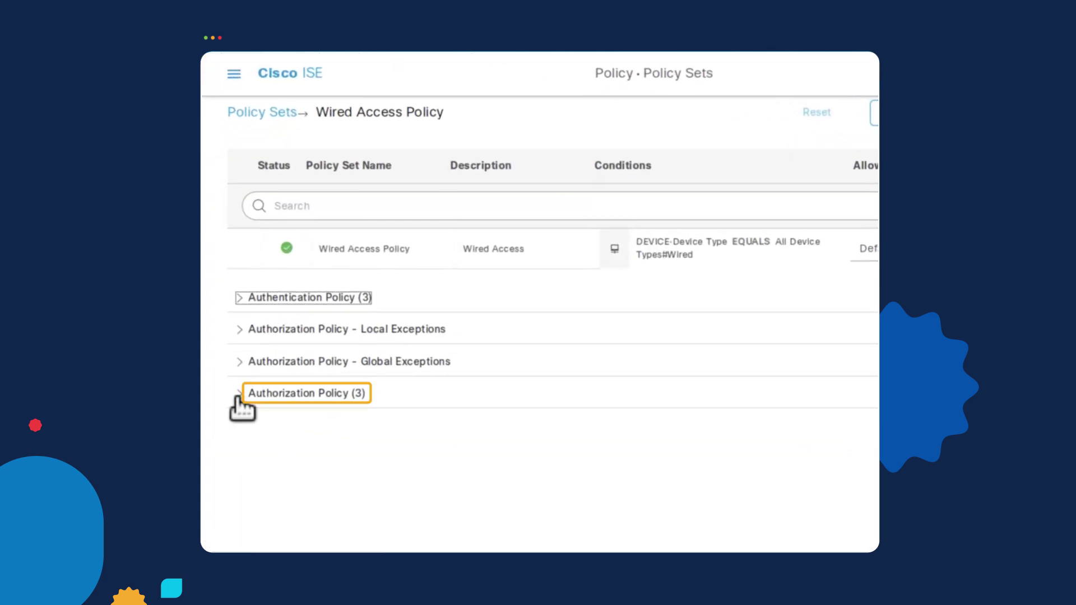
Insert an authorization rule named 'Domain User' above the Default rule and begin its condition.
{"action": "left_click", "coordinate": [241, 395]}
{"action": "scroll", "coordinate": [503, 449], "scroll_direction": "down", "scroll_amount": 1}
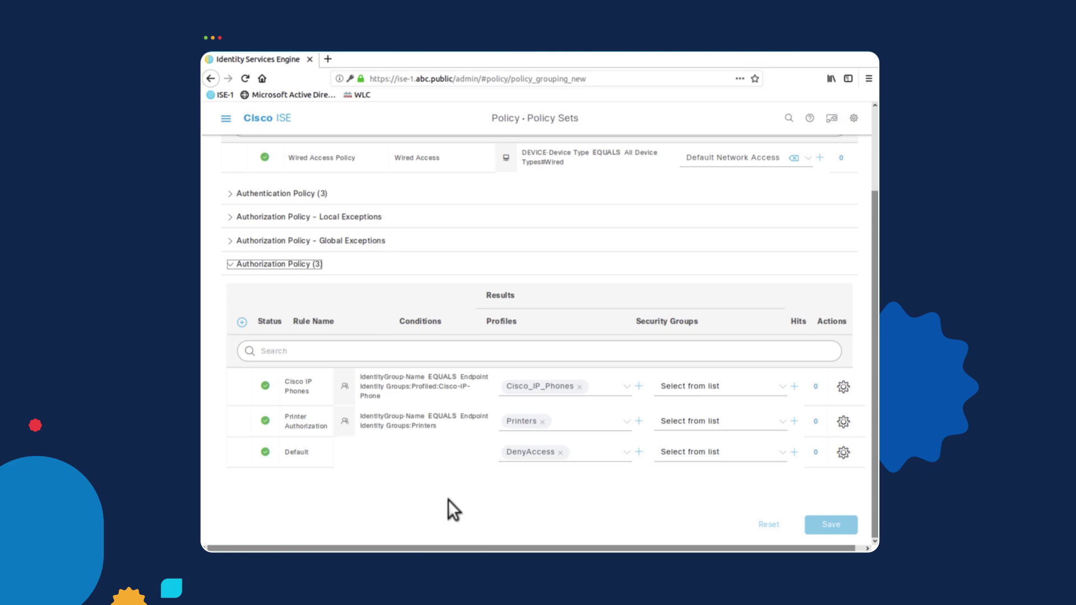
{"action": "left_click", "coordinate": [843, 452]}
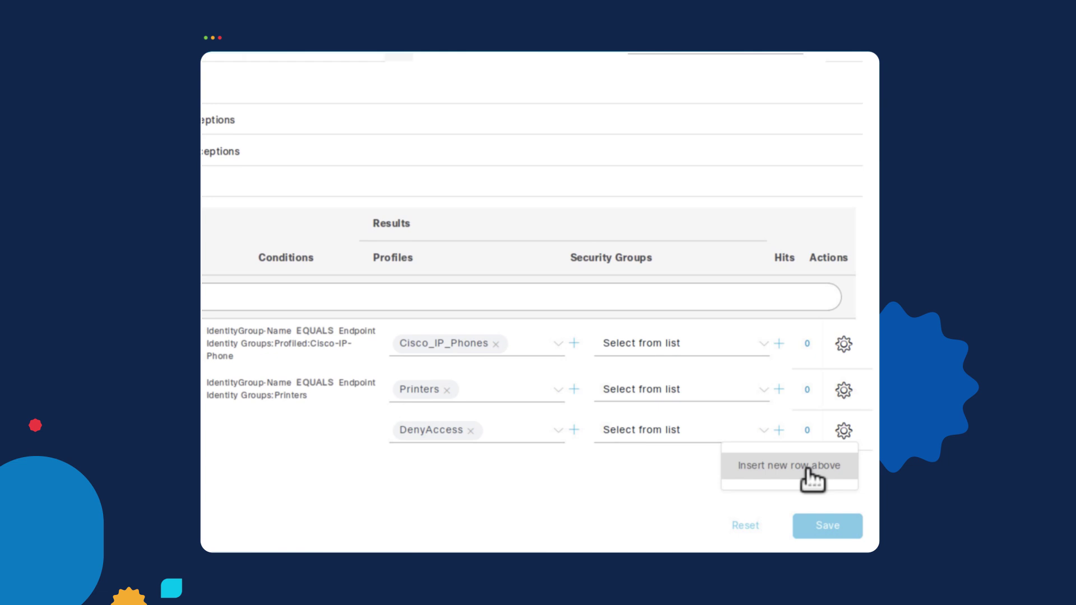
{"action": "left_click", "coordinate": [808, 471]}
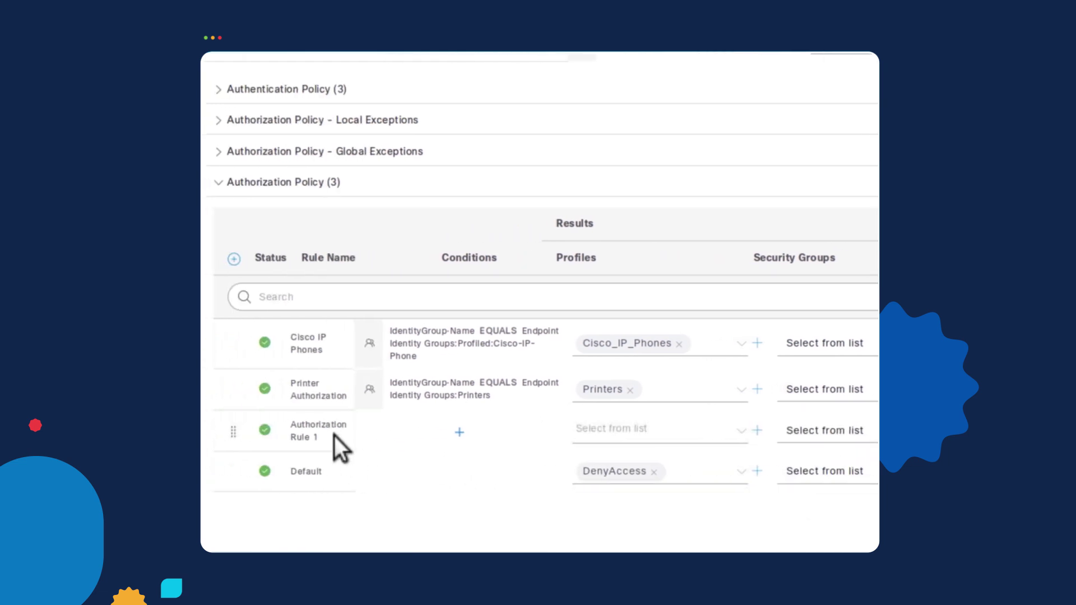
{"action": "left_click_drag", "start_coordinate": [327, 436], "coordinate": [277, 422]}
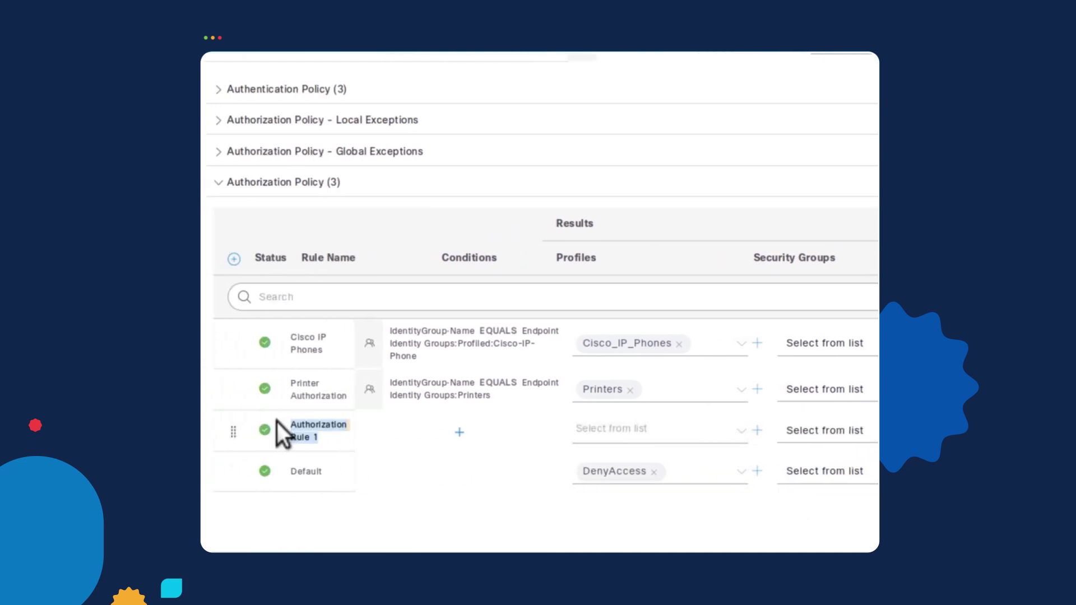
{"action": "type", "text": "D"}
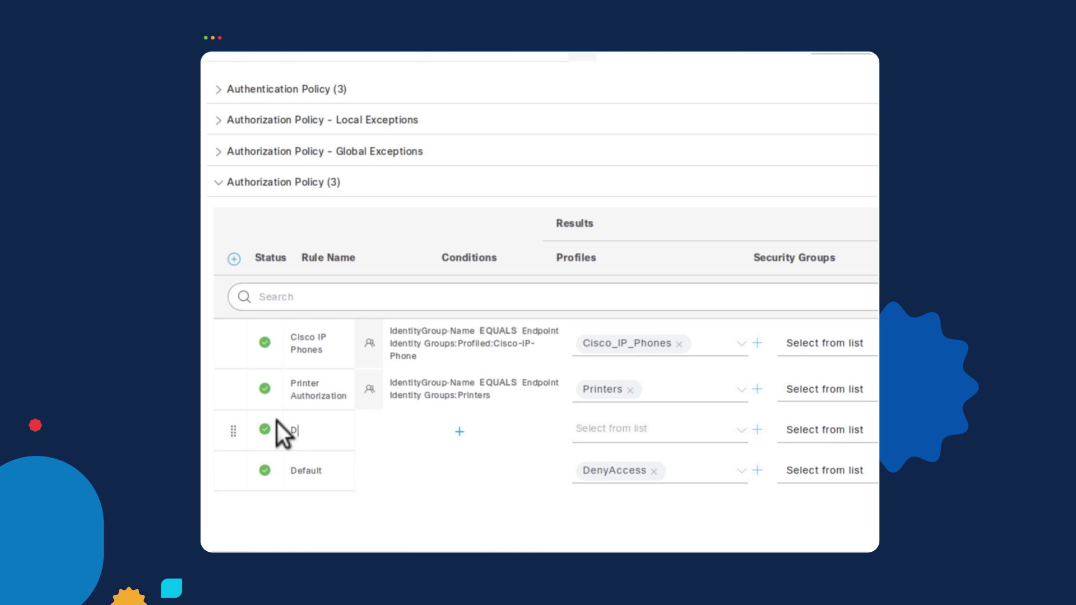
{"action": "type", "text": "omain User"}
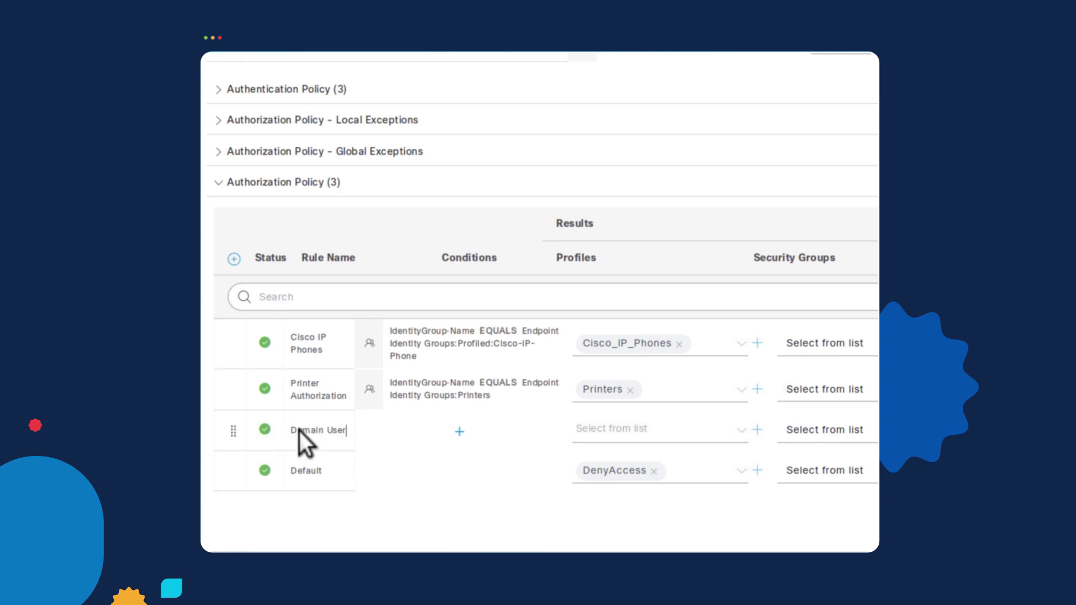
{"action": "left_click", "coordinate": [459, 432]}
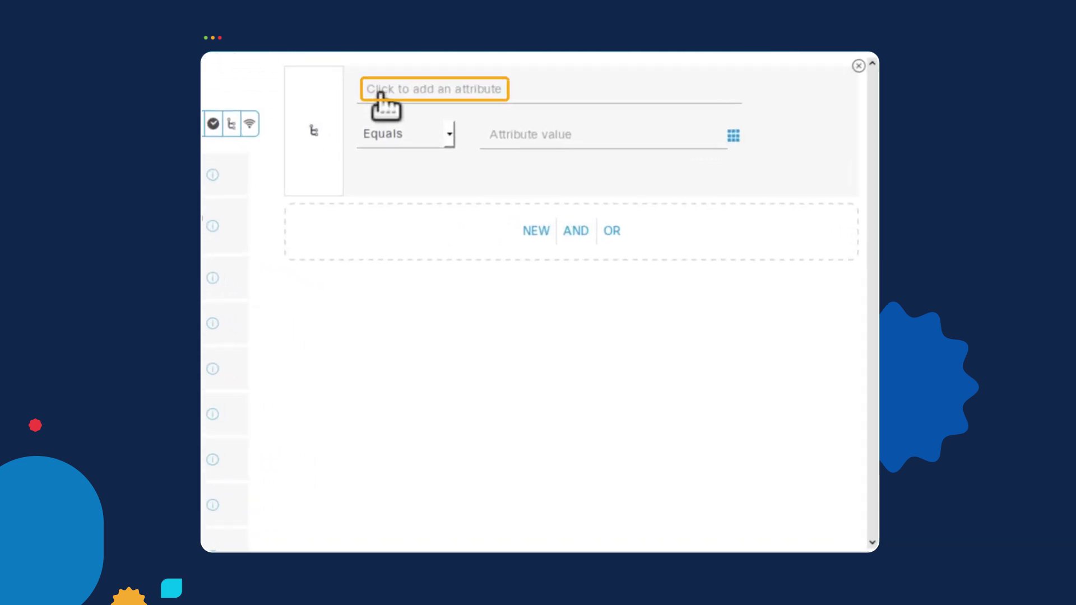
Build the condition abc.public ExternalGroups EQUALS abc.public/Users/Domain Users and apply it to Domain User.
{"action": "left_click", "coordinate": [420, 92]}
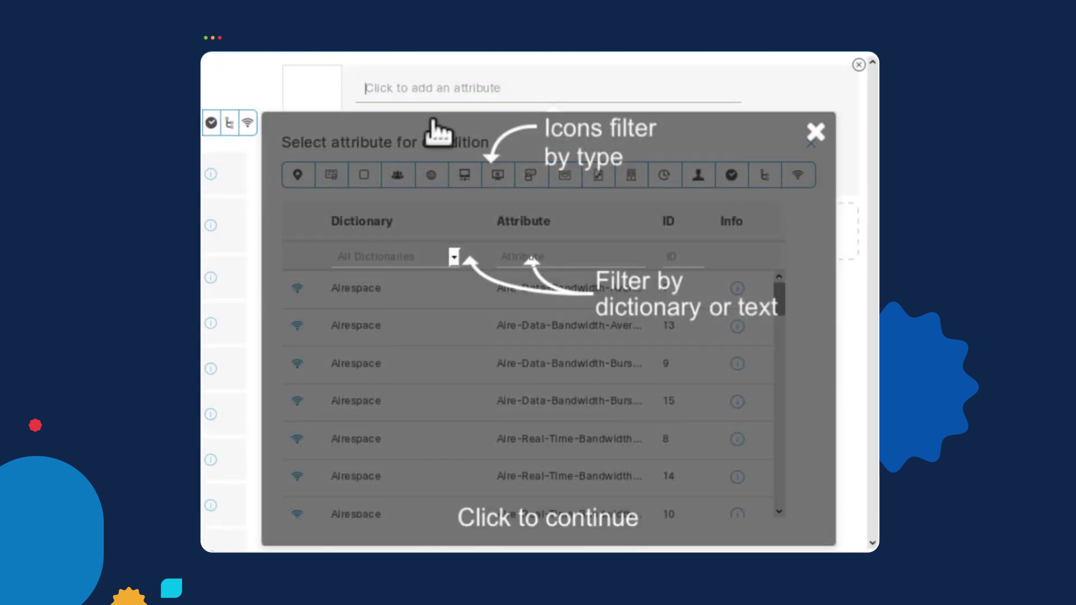
{"action": "left_click", "coordinate": [447, 134]}
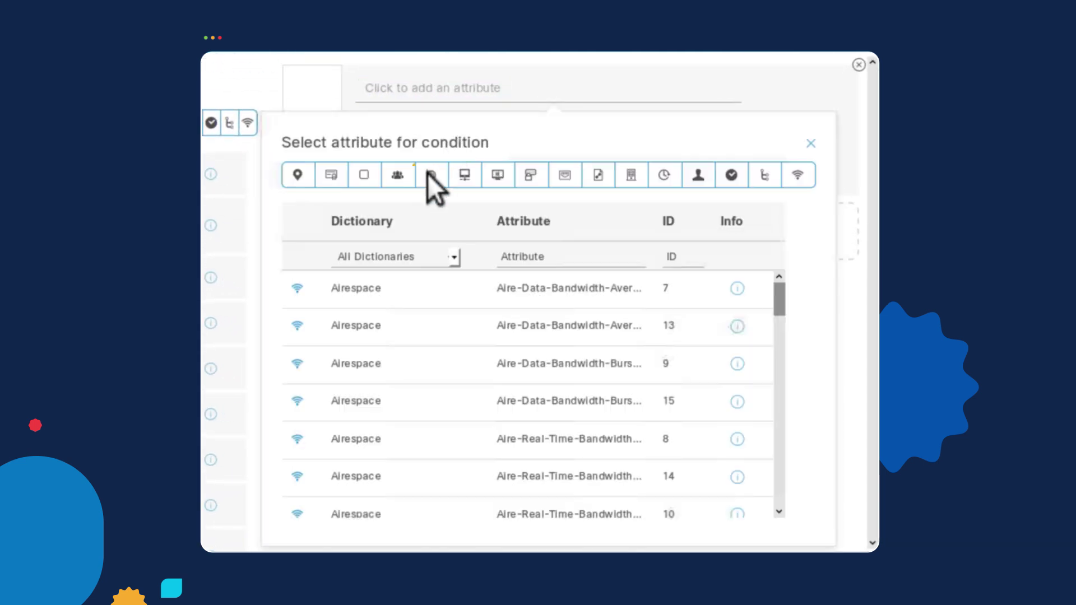
{"action": "left_click", "coordinate": [397, 176]}
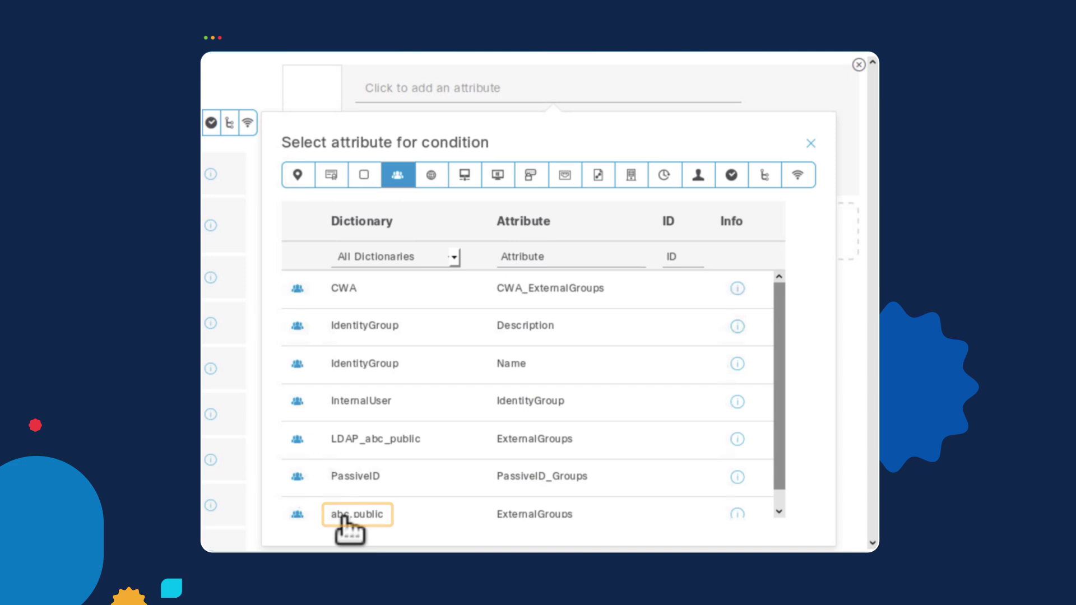
{"action": "left_click", "coordinate": [343, 517]}
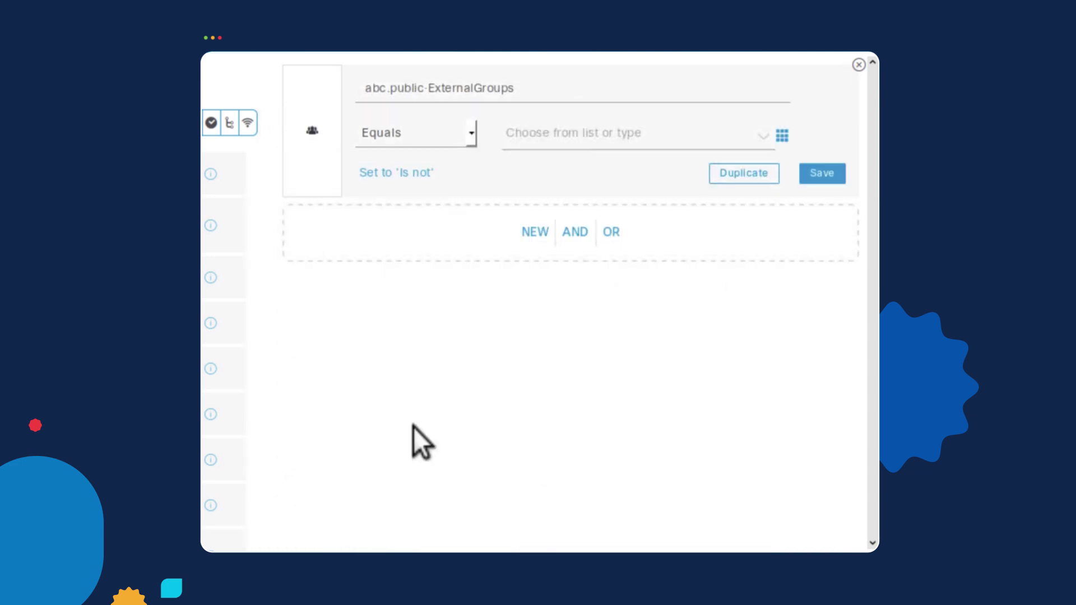
{"action": "left_click", "coordinate": [764, 136]}
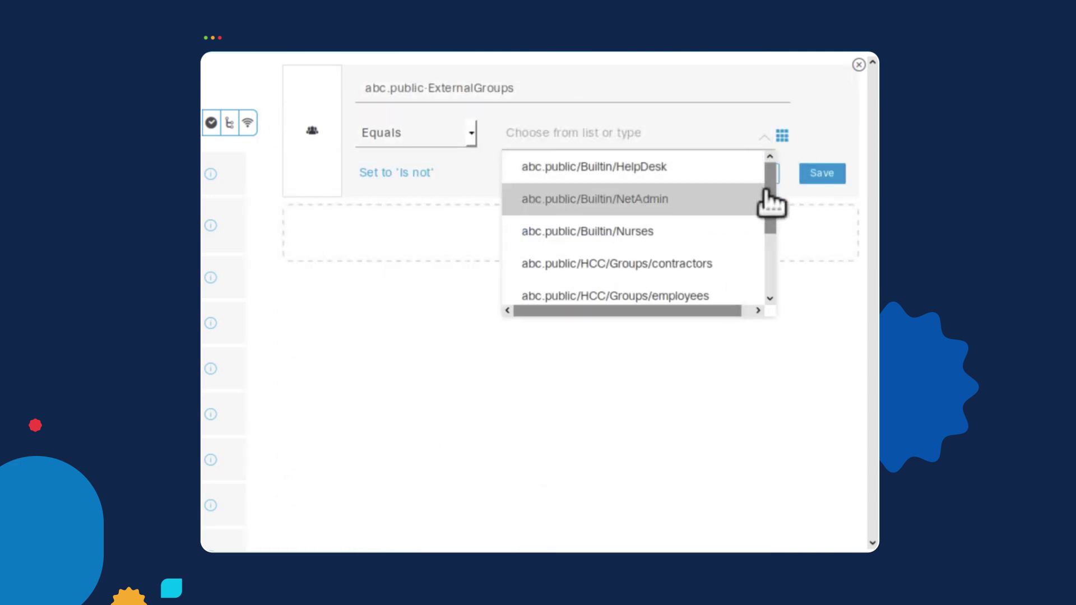
{"action": "left_click_drag", "start_coordinate": [771, 192], "coordinate": [766, 271]}
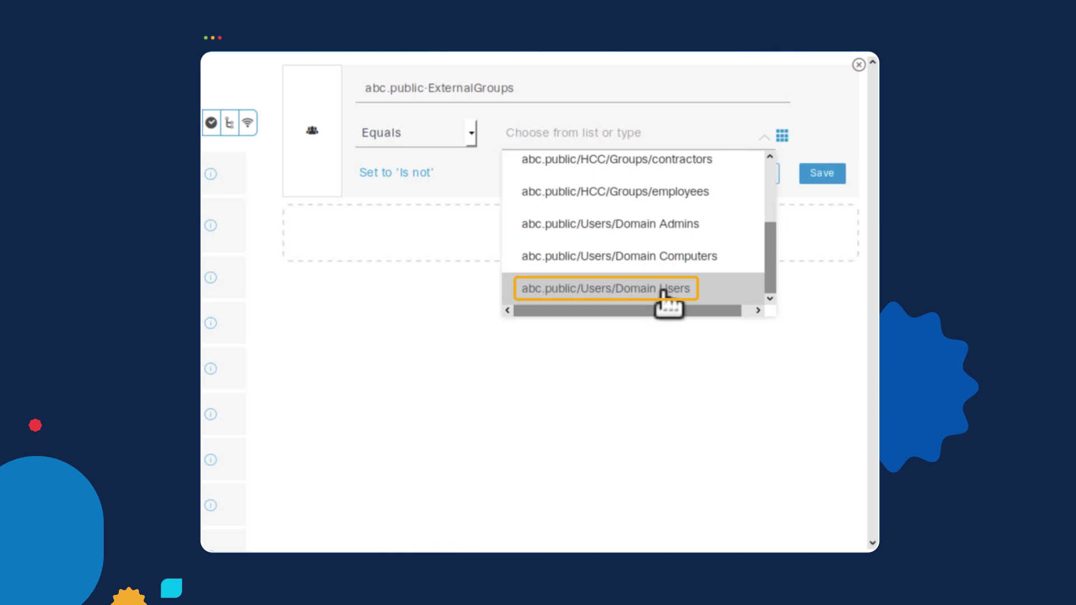
{"action": "left_click", "coordinate": [664, 293]}
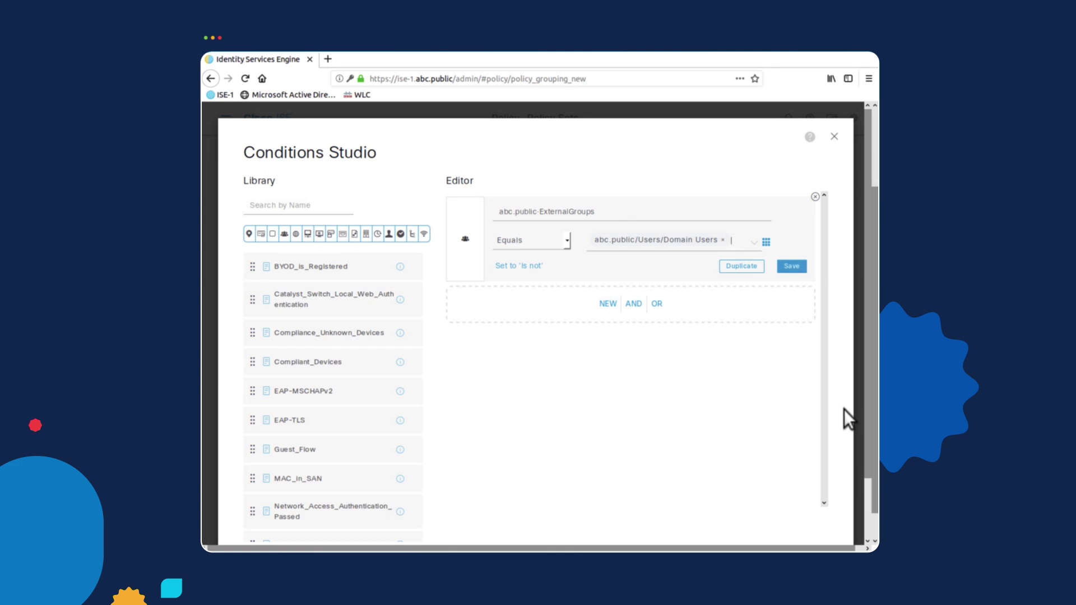
{"action": "scroll", "coordinate": [844, 409], "scroll_direction": "down", "scroll_amount": 2}
{"action": "left_click", "coordinate": [804, 494]}
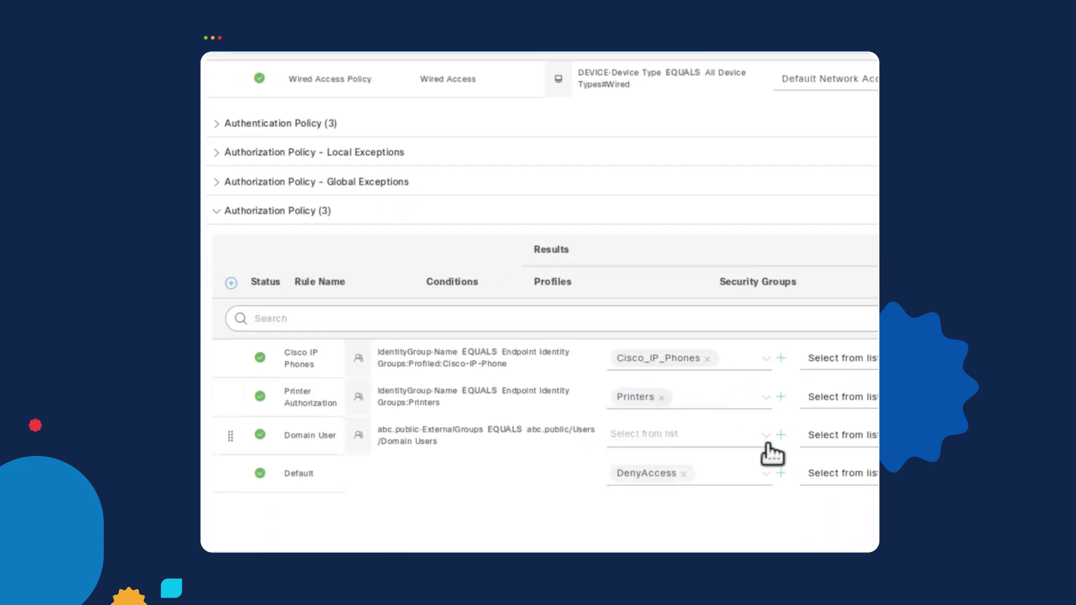
Assign the PermitAccess profile to the Domain User rule and save the policy.
{"action": "left_click", "coordinate": [767, 438]}
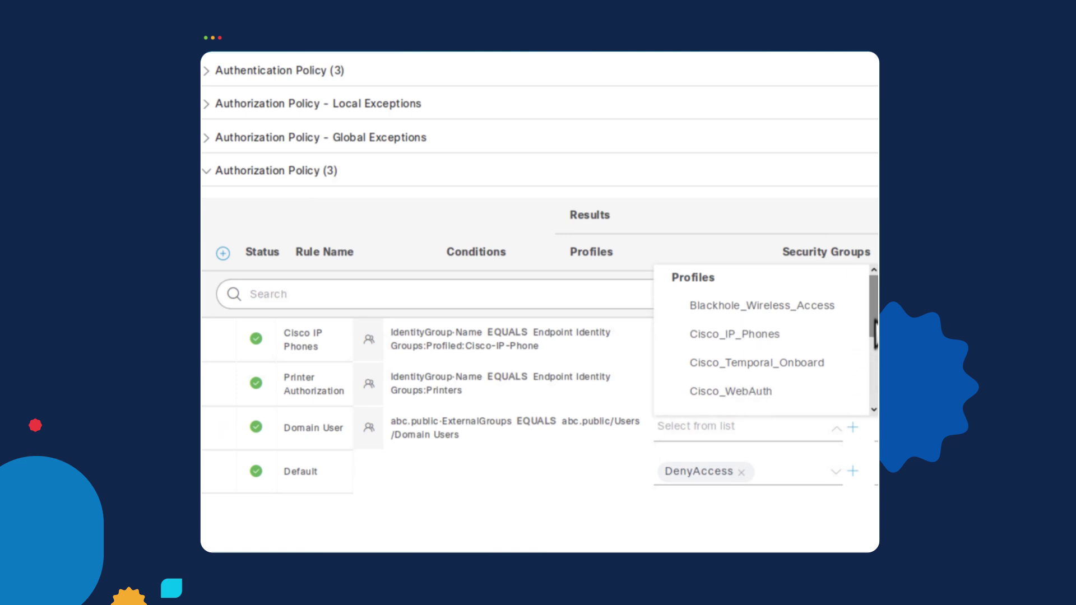
{"action": "left_click_drag", "start_coordinate": [876, 336], "coordinate": [876, 401]}
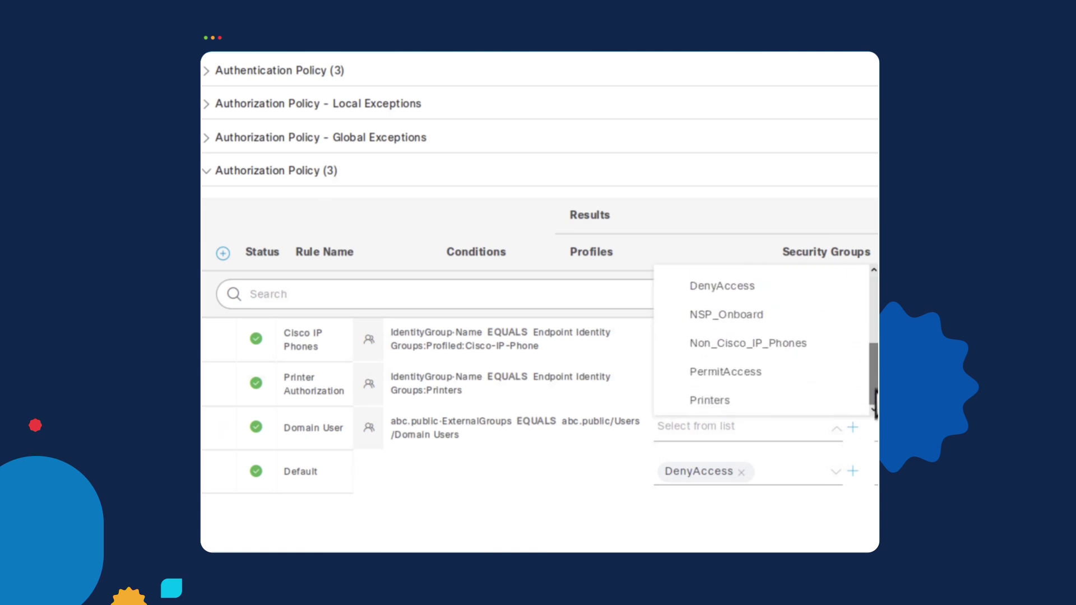
{"action": "left_click", "coordinate": [776, 381]}
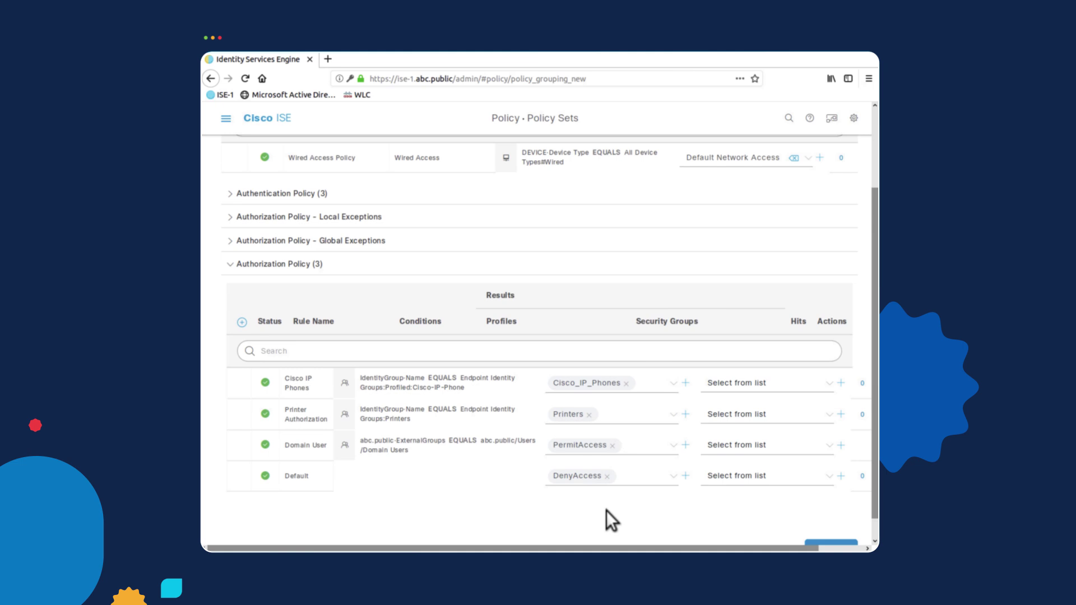
{"action": "scroll", "coordinate": [678, 499], "scroll_direction": "down", "scroll_amount": 1}
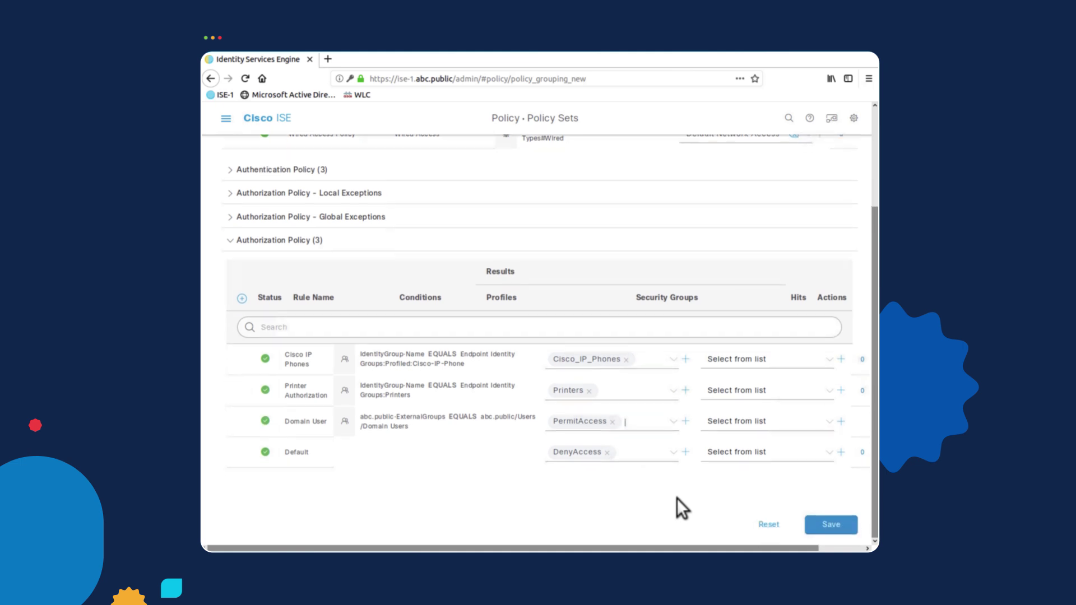
{"action": "left_click", "coordinate": [832, 526]}
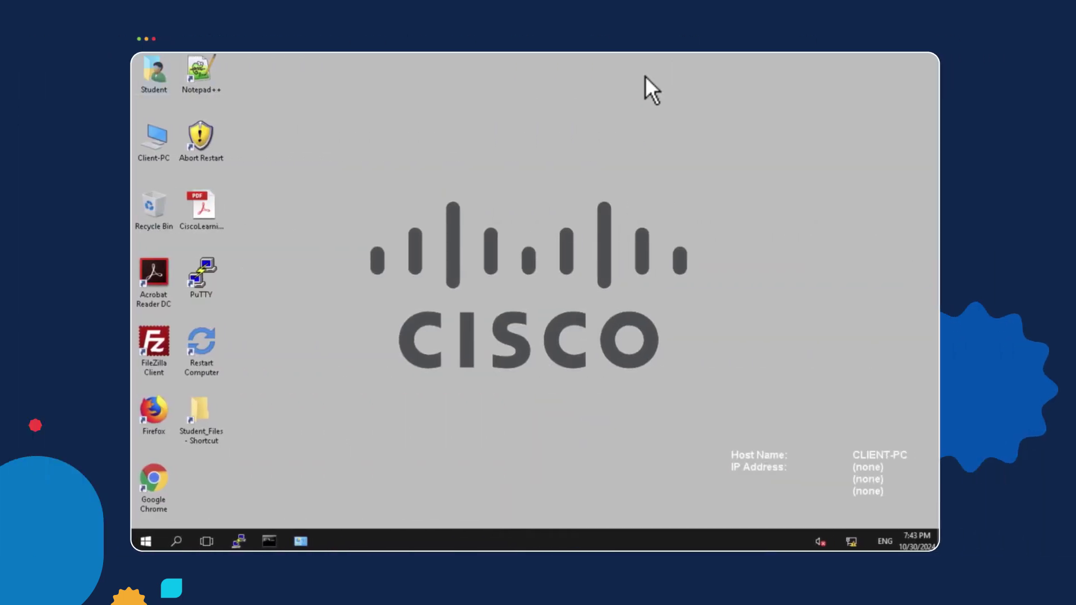
Enable the Ethernet0 2 adapter from Network and Sharing Center's adapter settings.
{"action": "left_click", "coordinate": [146, 542]}
{"action": "left_click", "coordinate": [183, 543]}
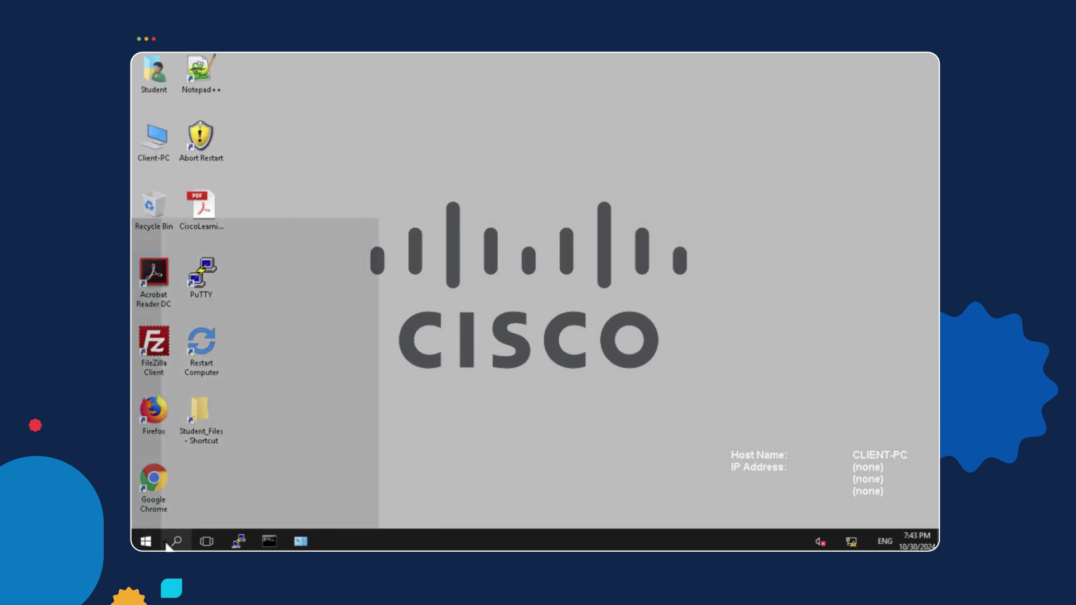
{"action": "type", "text": "net"}
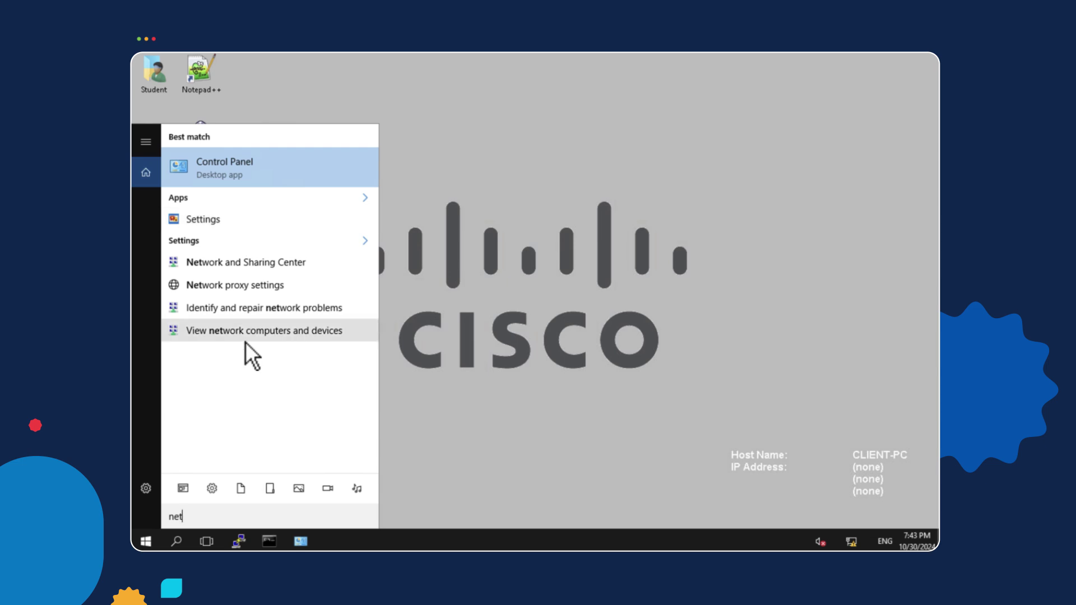
{"action": "type", "text": "work"}
{"action": "left_click", "coordinate": [300, 165]}
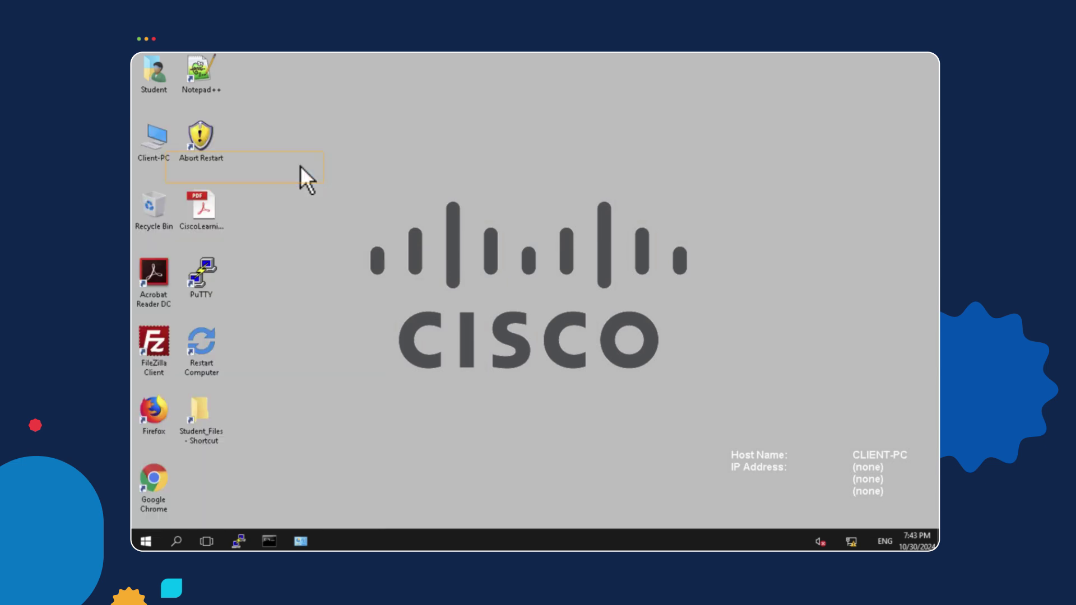
{"action": "left_click", "coordinate": [324, 184]}
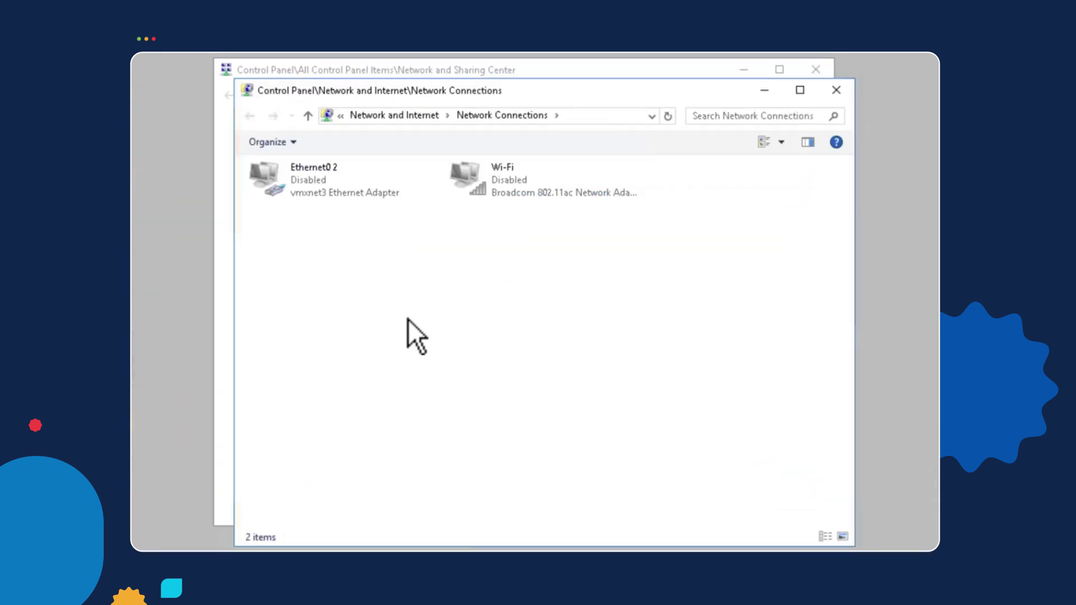
{"action": "right_click", "coordinate": [310, 188]}
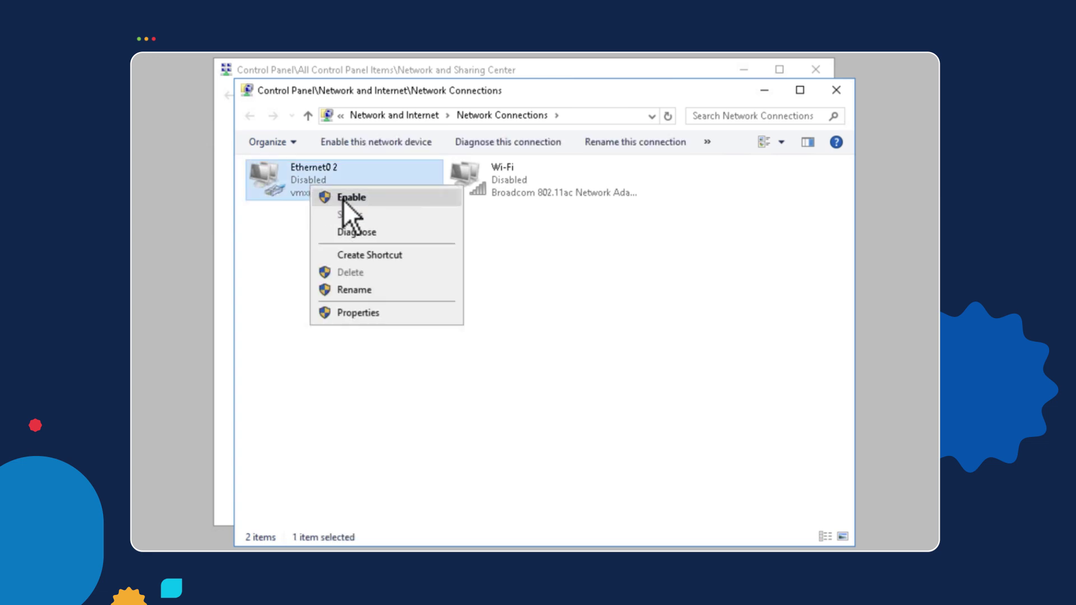
{"action": "left_click", "coordinate": [344, 200]}
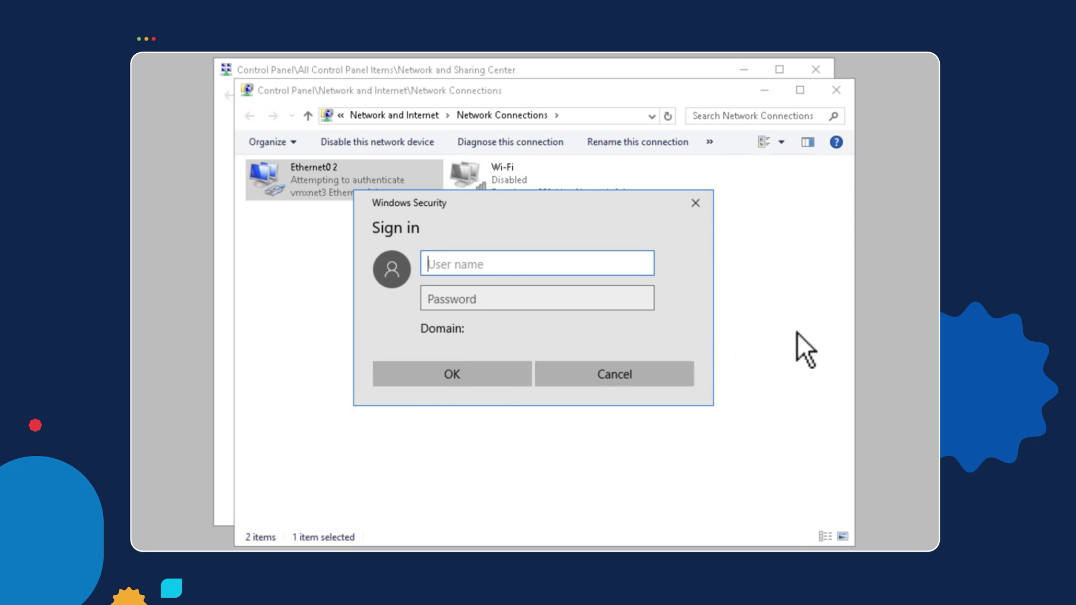
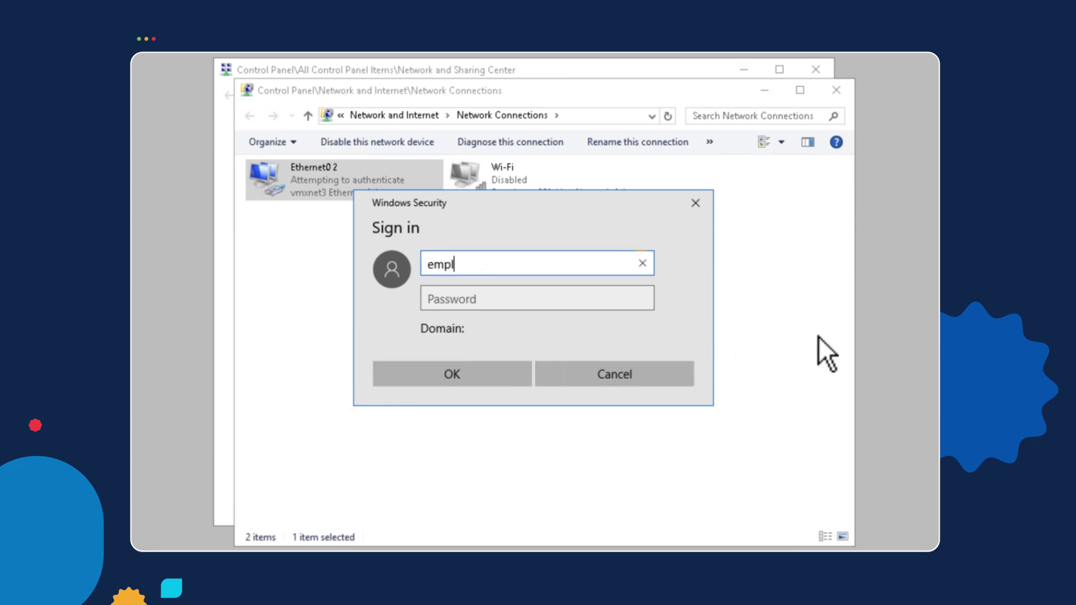
Sign in with the employee's domain username and password, then allow network discovery.
{"action": "key", "text": "Tab"}
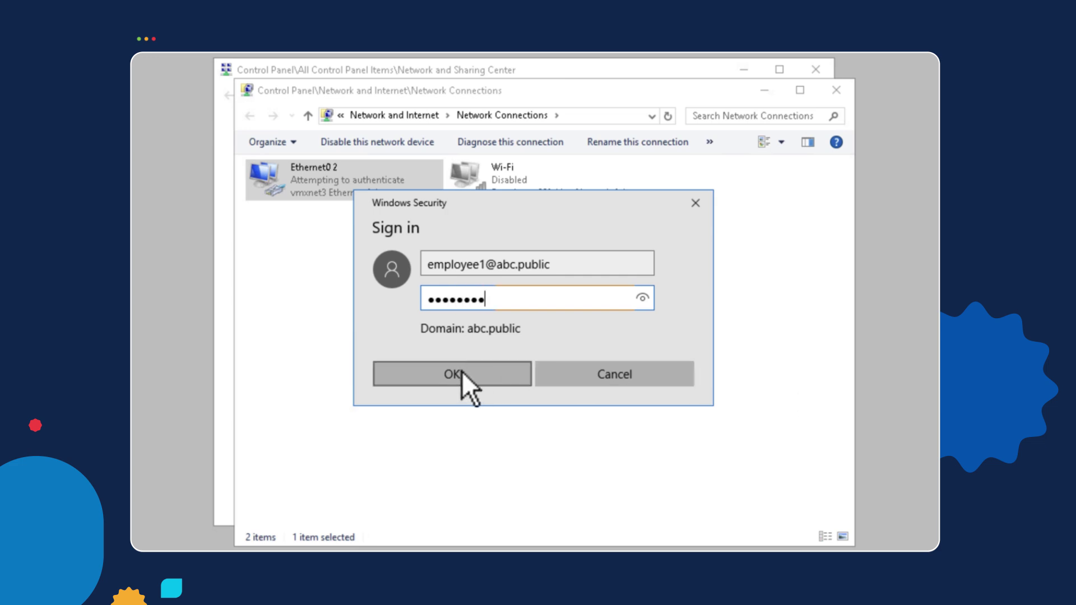
{"action": "left_click", "coordinate": [462, 374]}
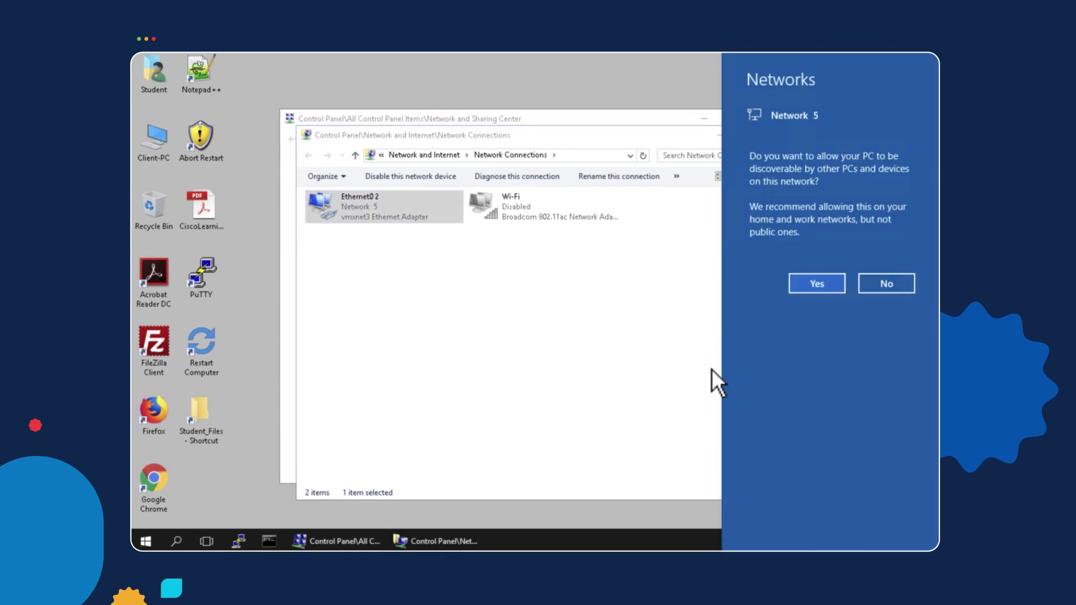
{"action": "left_click", "coordinate": [820, 288]}
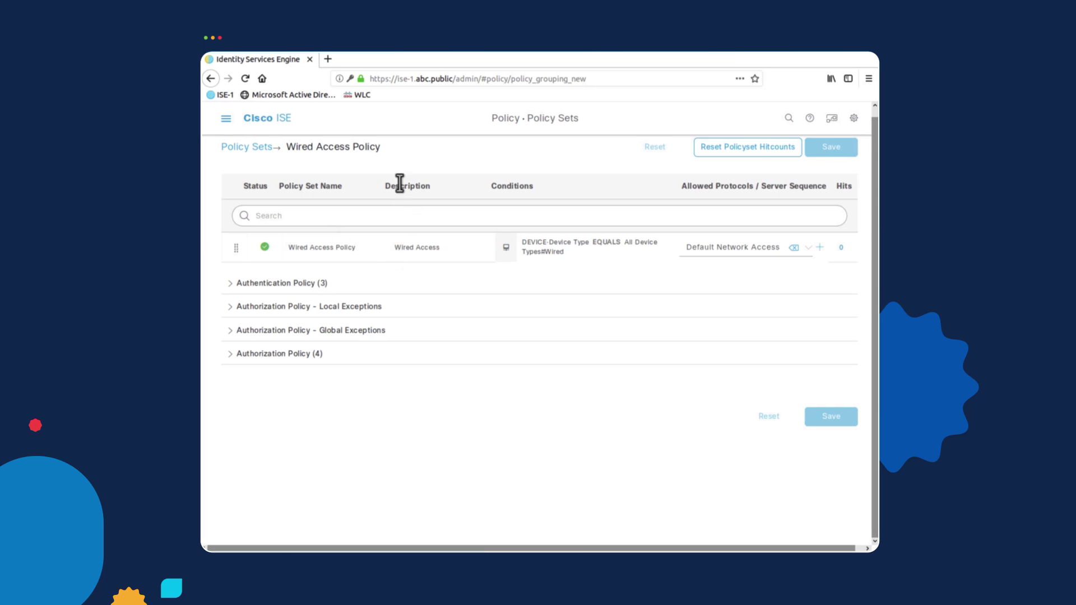
Review the successful authentication's detail report in RADIUS Live Logs, then close it.
{"action": "left_click", "coordinate": [226, 118]}
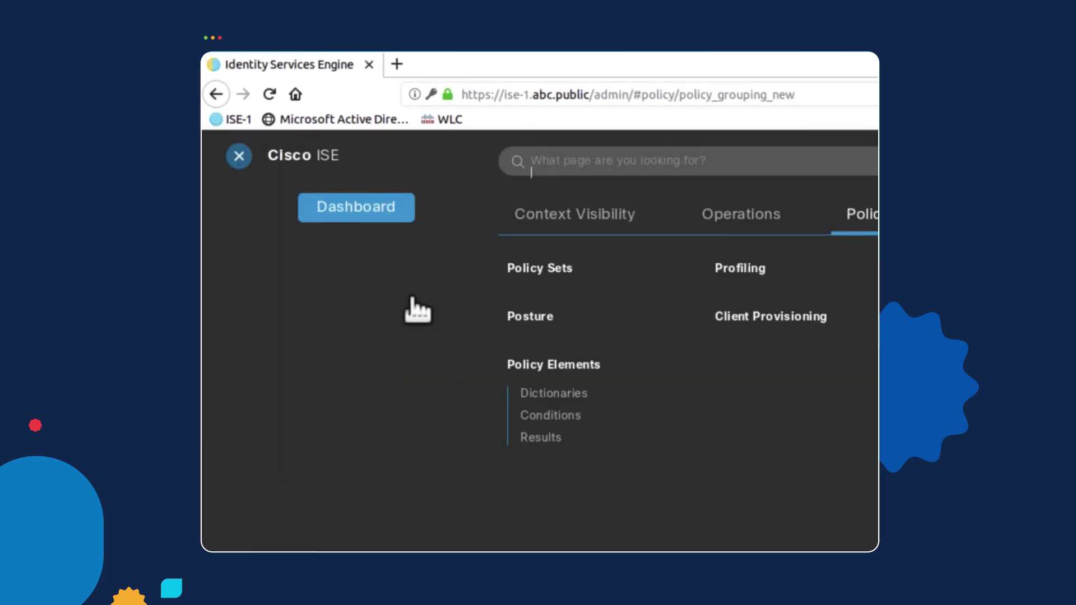
{"action": "left_click", "coordinate": [757, 222]}
{"action": "left_click", "coordinate": [280, 220]}
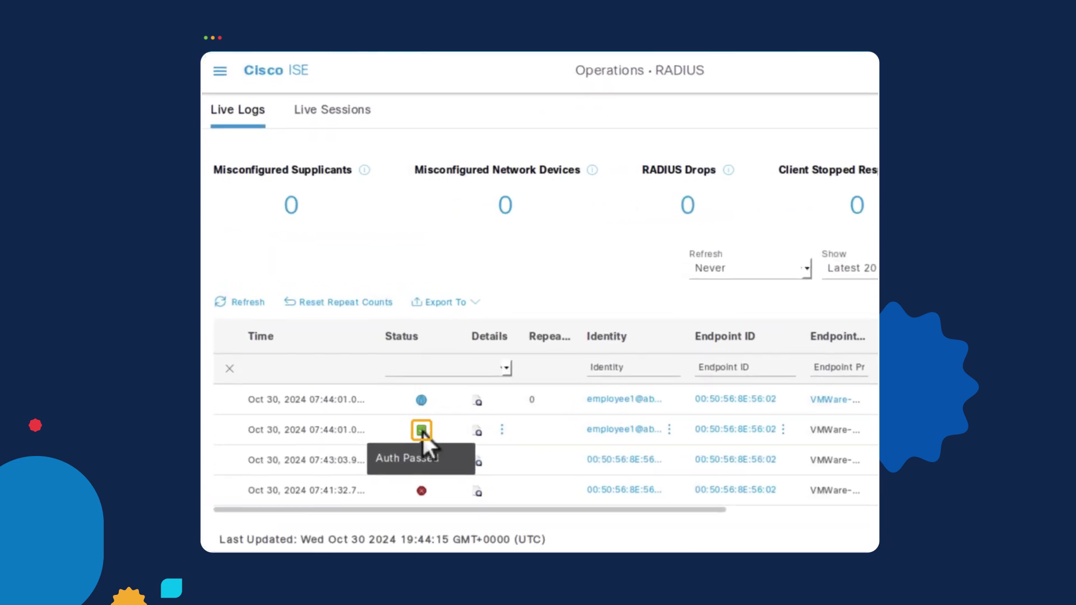
{"action": "left_click", "coordinate": [478, 432]}
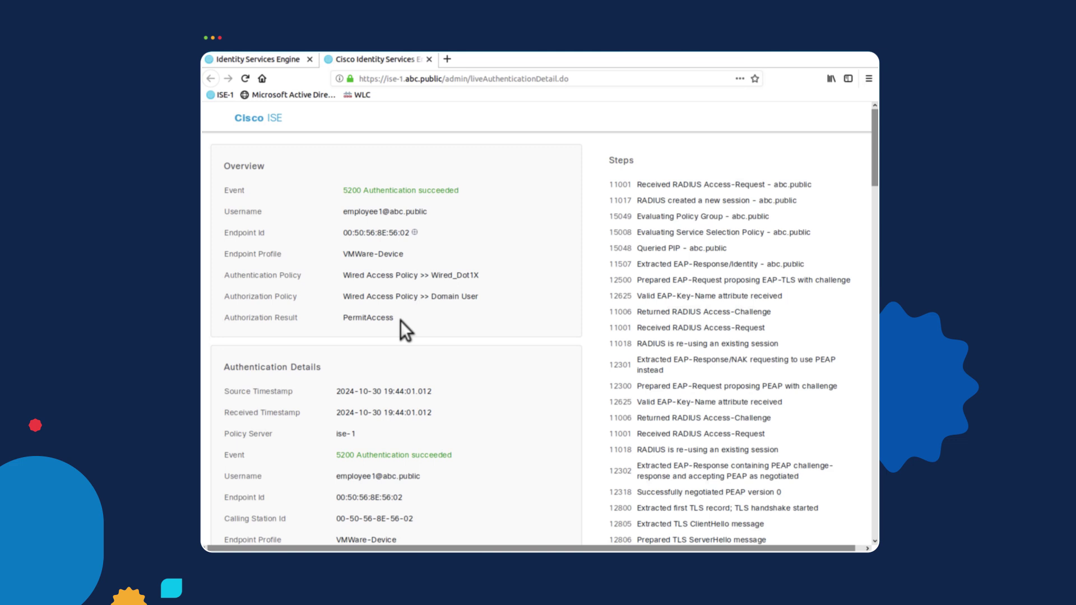
{"action": "key", "text": "ctrl+w"}
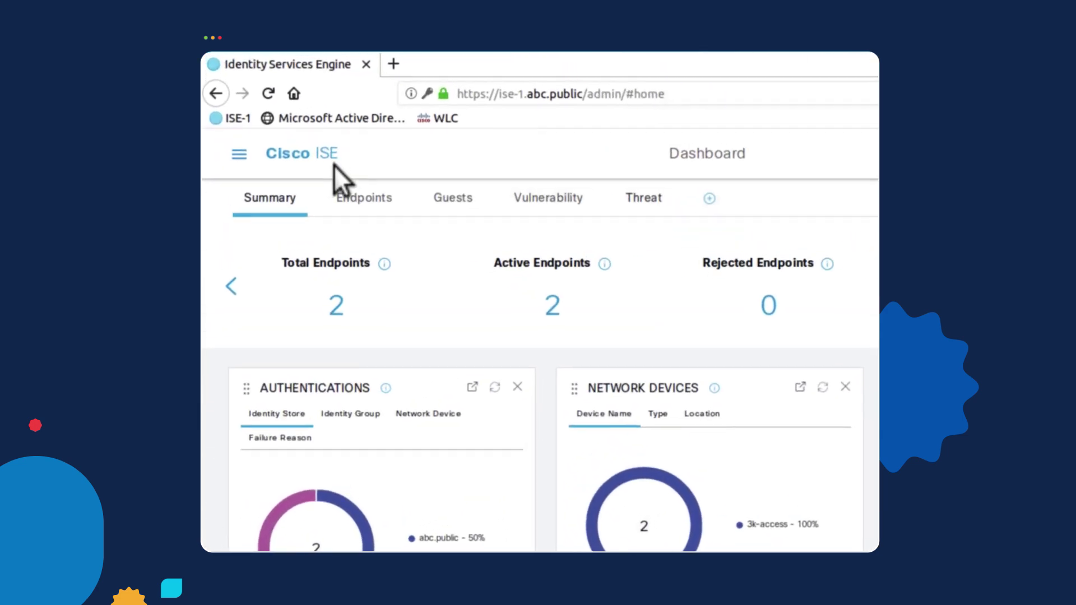
Navigate to Policy Elements Results from the Policy menu.
{"action": "left_click", "coordinate": [240, 162]}
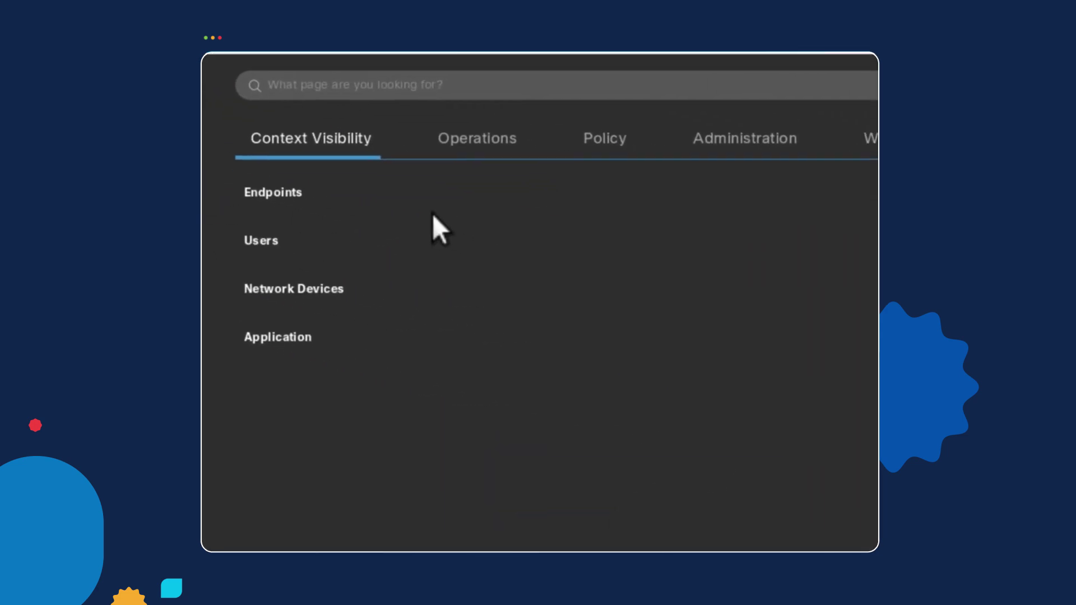
{"action": "left_click", "coordinate": [833, 204]}
{"action": "left_click", "coordinate": [269, 360]}
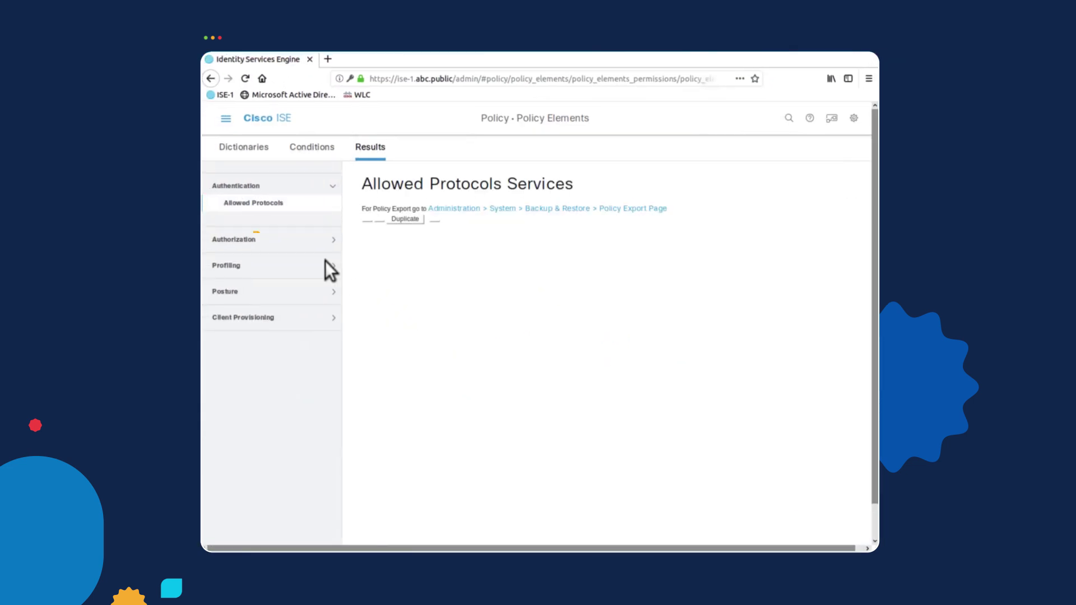
Start a new downloadable ACL named my_access.
{"action": "left_click", "coordinate": [234, 240]}
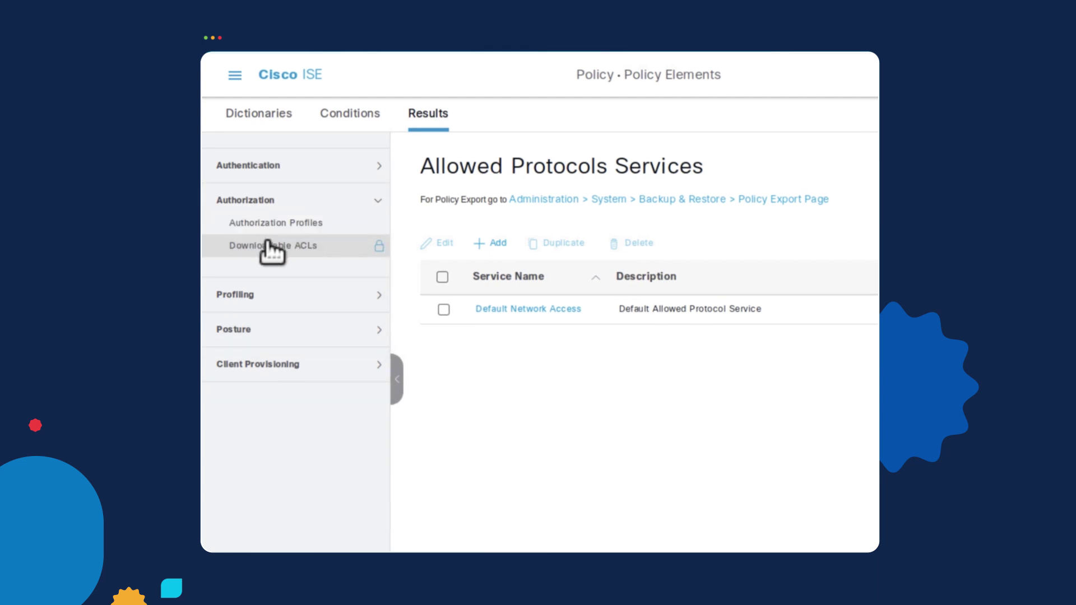
{"action": "left_click", "coordinate": [267, 244]}
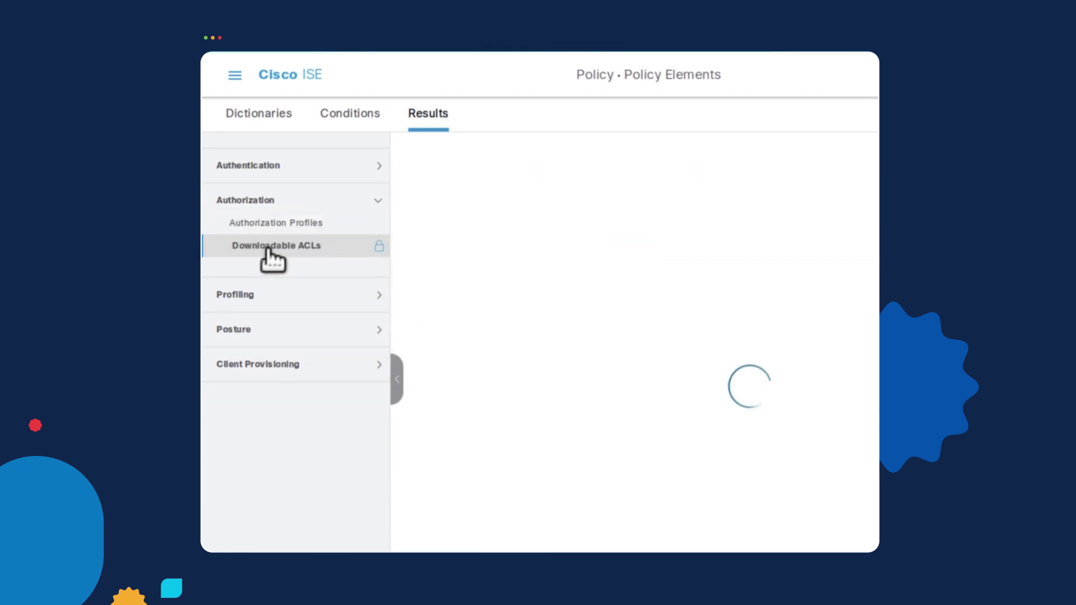
{"action": "left_click", "coordinate": [303, 226]}
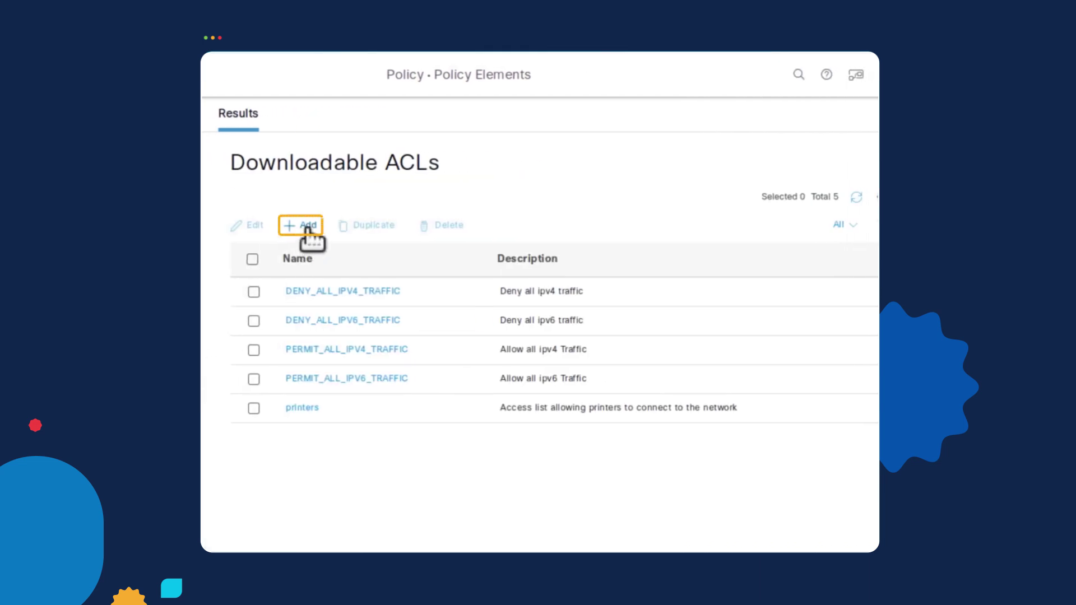
{"action": "left_click", "coordinate": [384, 221]}
{"action": "type", "text": "my_access"}
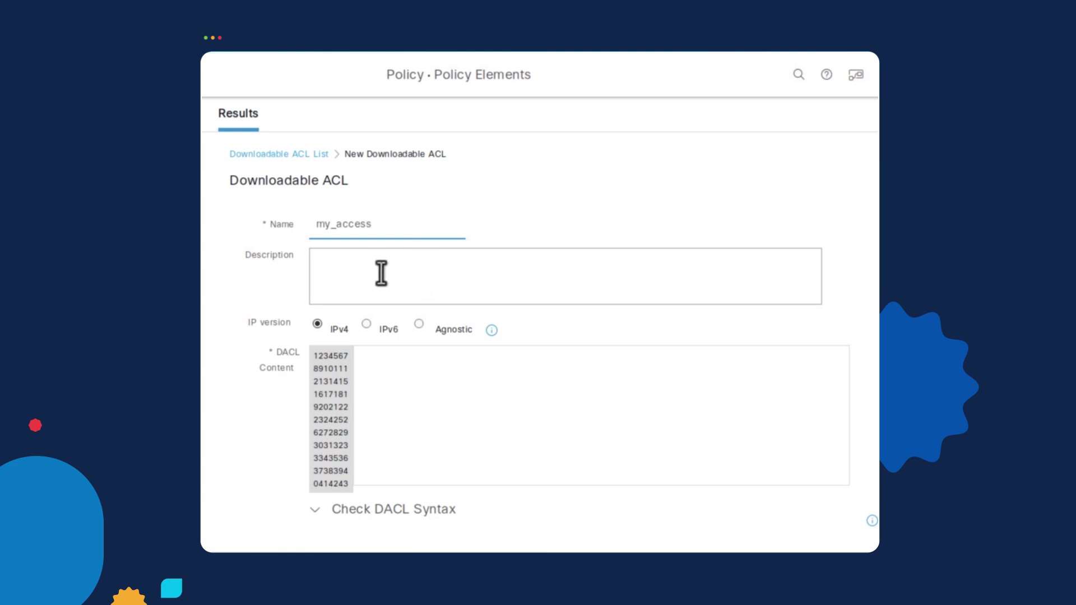
Enter the DACL line 'permit tcp any host 10.10.10.11 eq 80' and copy it.
{"action": "left_click", "coordinate": [380, 273]}
{"action": "left_click", "coordinate": [409, 370]}
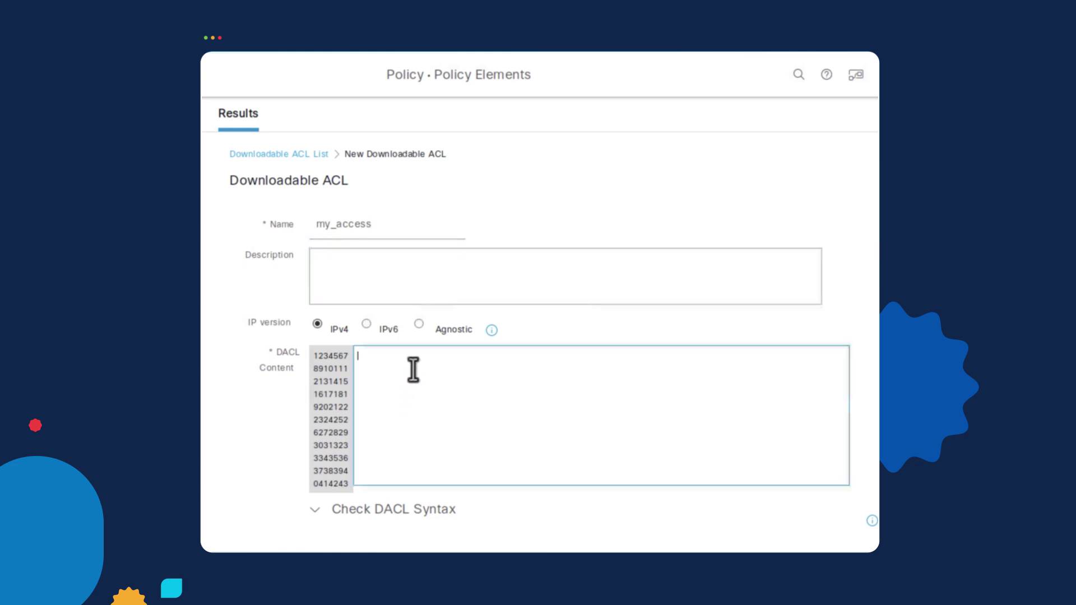
{"action": "type", "text": "permit tcp any host 10.10.10.11 eq 80"}
{"action": "left_click_drag", "start_coordinate": [516, 356], "coordinate": [358, 360]}
{"action": "right_click", "coordinate": [378, 356]}
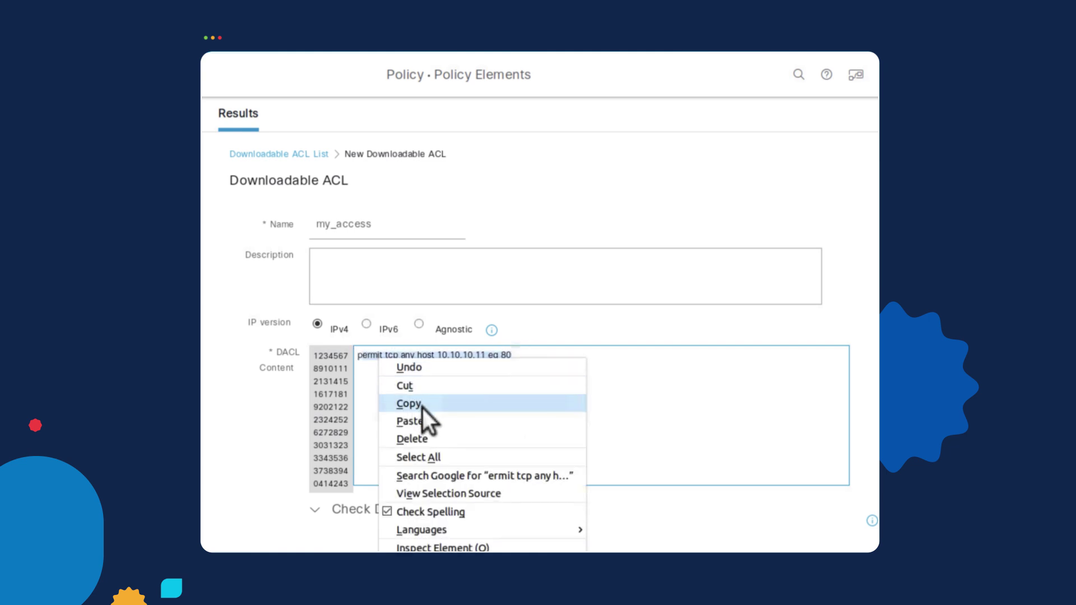
{"action": "left_click", "coordinate": [423, 408]}
Paste two more copies of the line and change their ports to 443 and 21.
{"action": "left_click", "coordinate": [433, 381]}
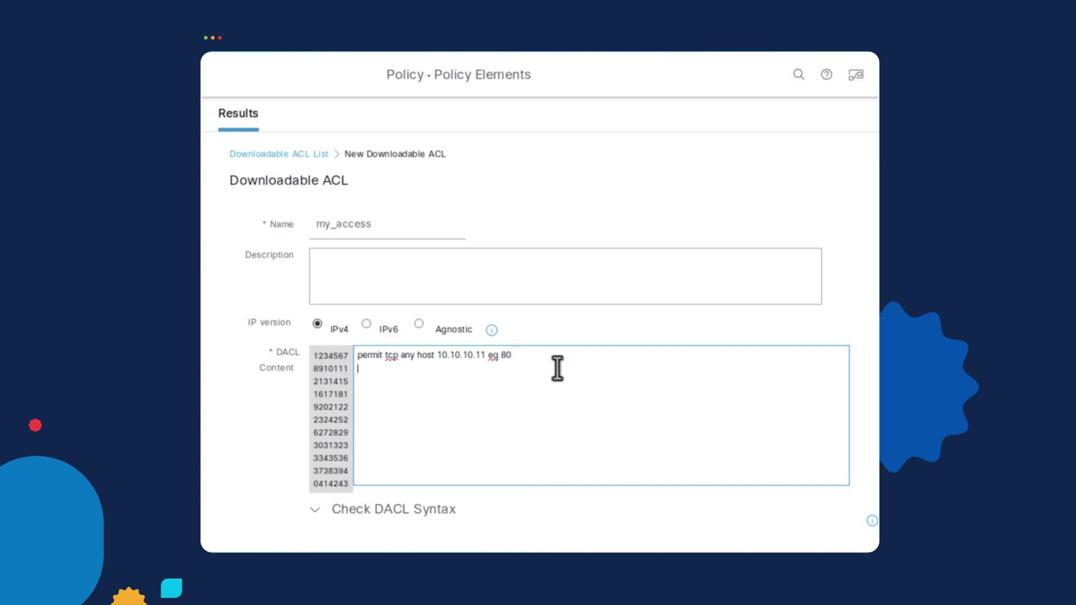
{"action": "right_click", "coordinate": [489, 377]}
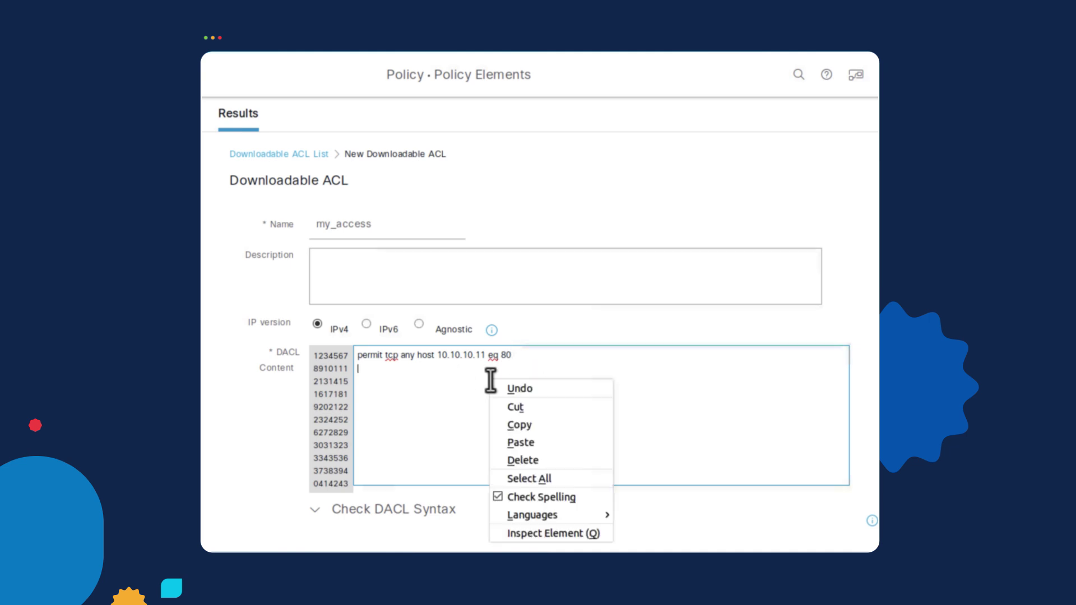
{"action": "left_click", "coordinate": [540, 445]}
{"action": "right_click", "coordinate": [517, 389]}
{"action": "left_click", "coordinate": [564, 454]}
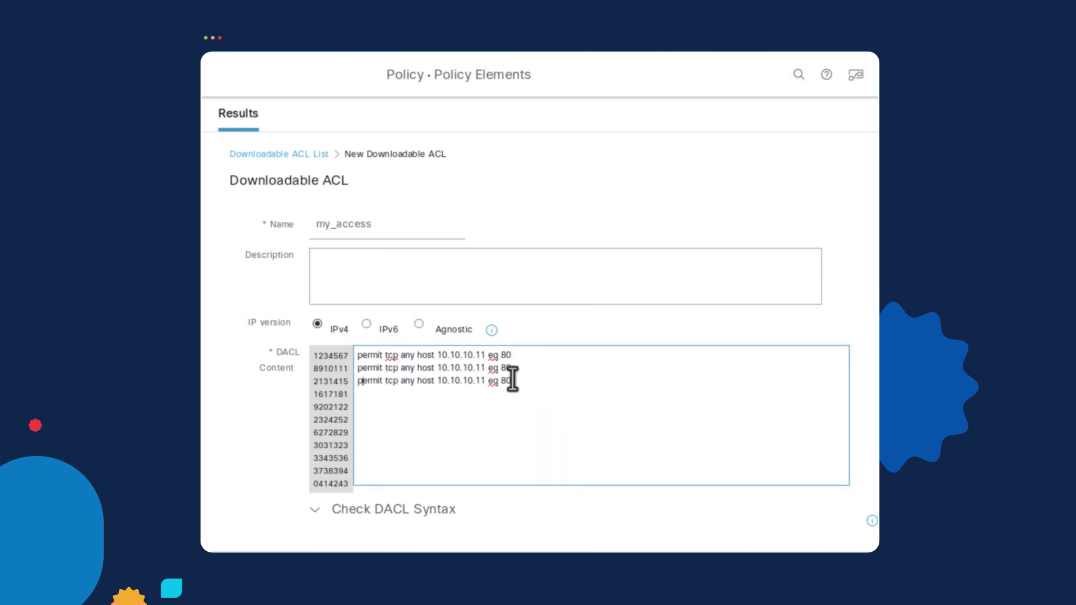
{"action": "left_click", "coordinate": [512, 368]}
{"action": "key", "text": "BackSpace"}
{"action": "key", "text": "BackSpace"}
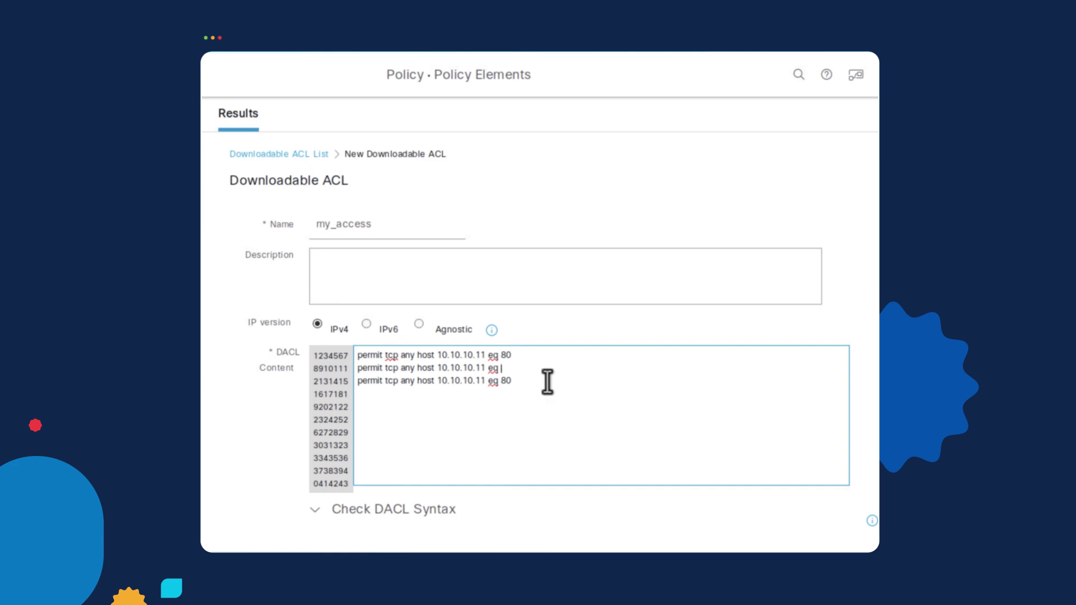
{"action": "left_click", "coordinate": [530, 384]}
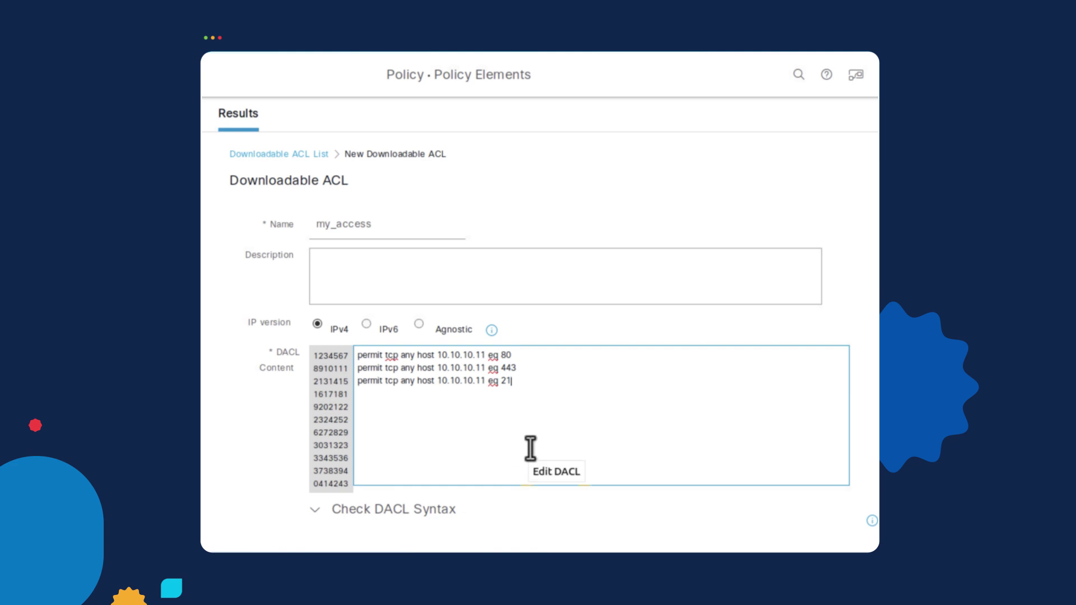
{"action": "scroll", "coordinate": [531, 448], "scroll_direction": "down", "scroll_amount": 3}
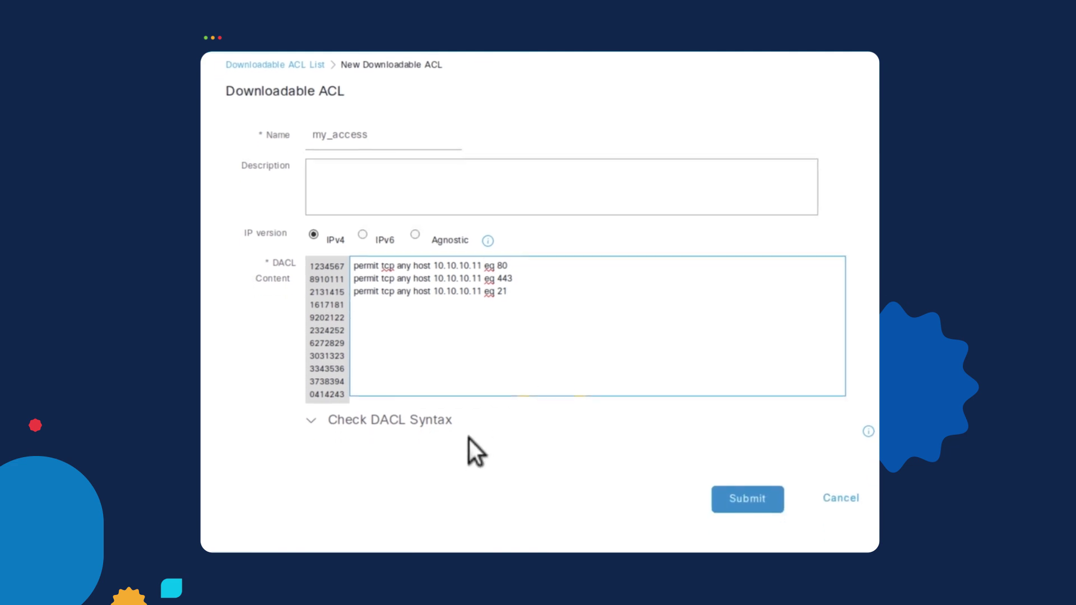
Validate the my_access DACL syntax and submit the ACL.
{"action": "left_click", "coordinate": [401, 421]}
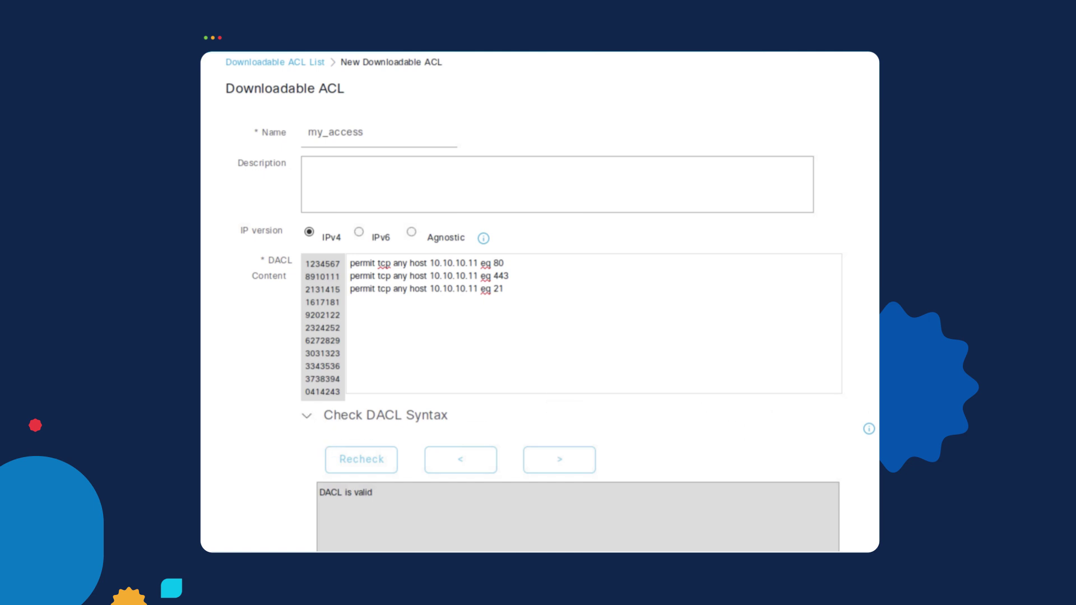
{"action": "left_click", "coordinate": [761, 453]}
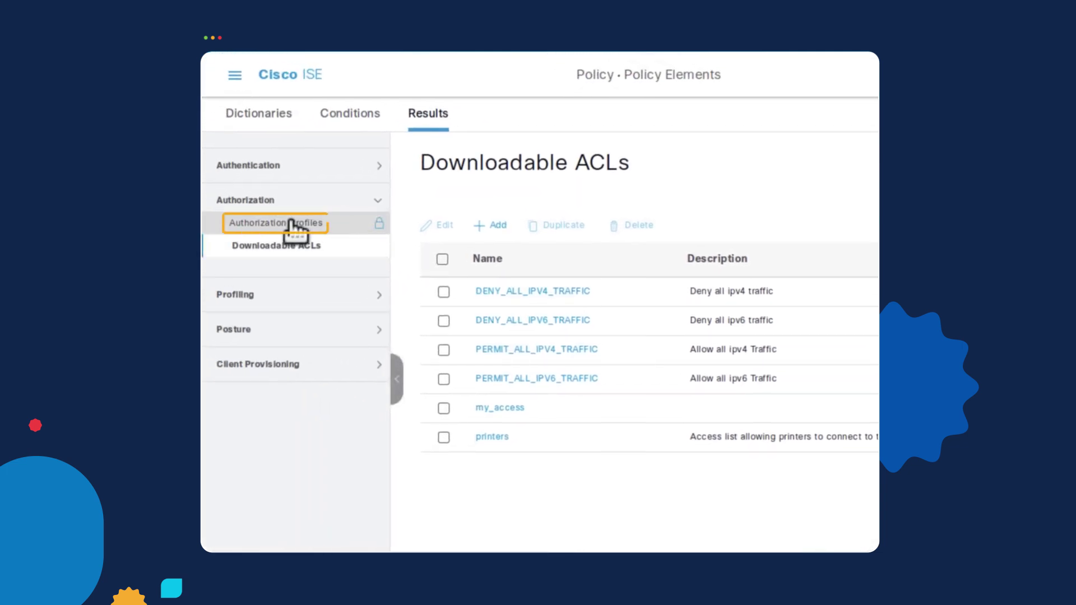
{"action": "left_click", "coordinate": [291, 223]}
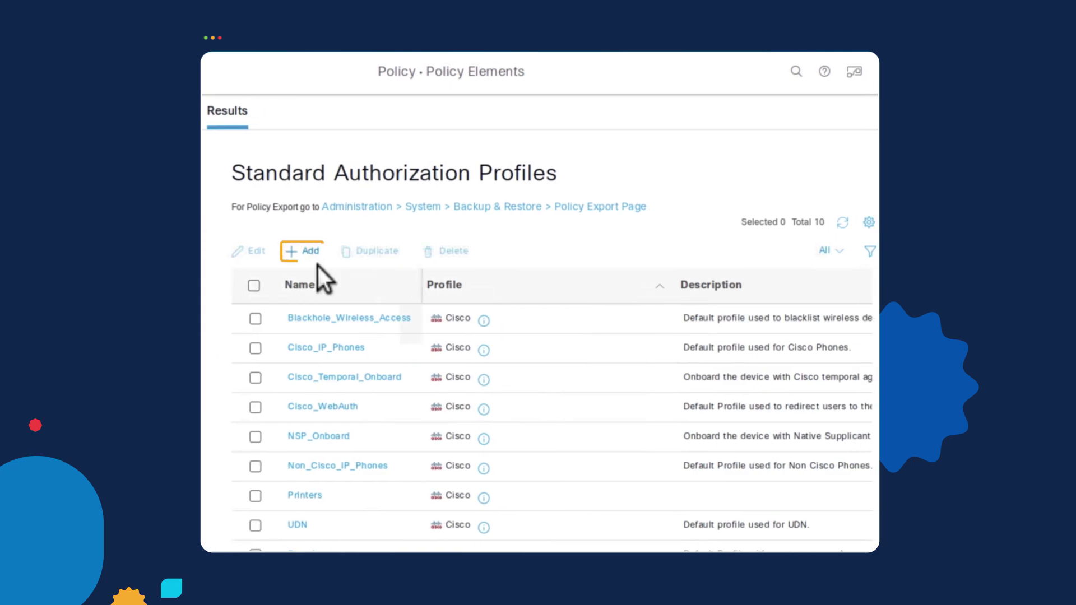
Create authorization profile Permit_GenAccess with my_access as its DACL name.
{"action": "left_click", "coordinate": [310, 252]}
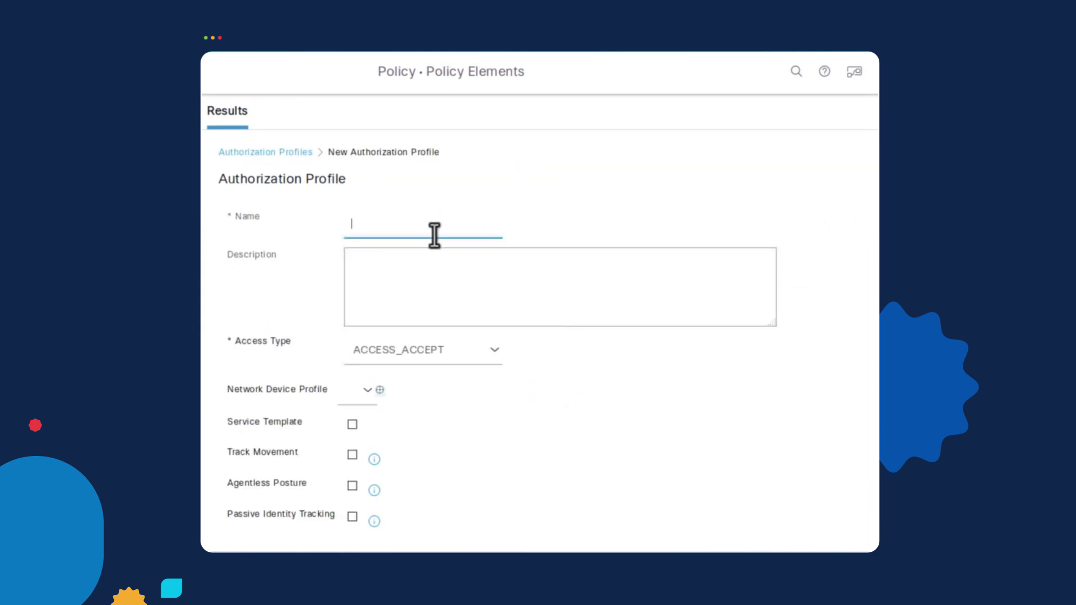
{"action": "type", "text": "Permit_GenAccess"}
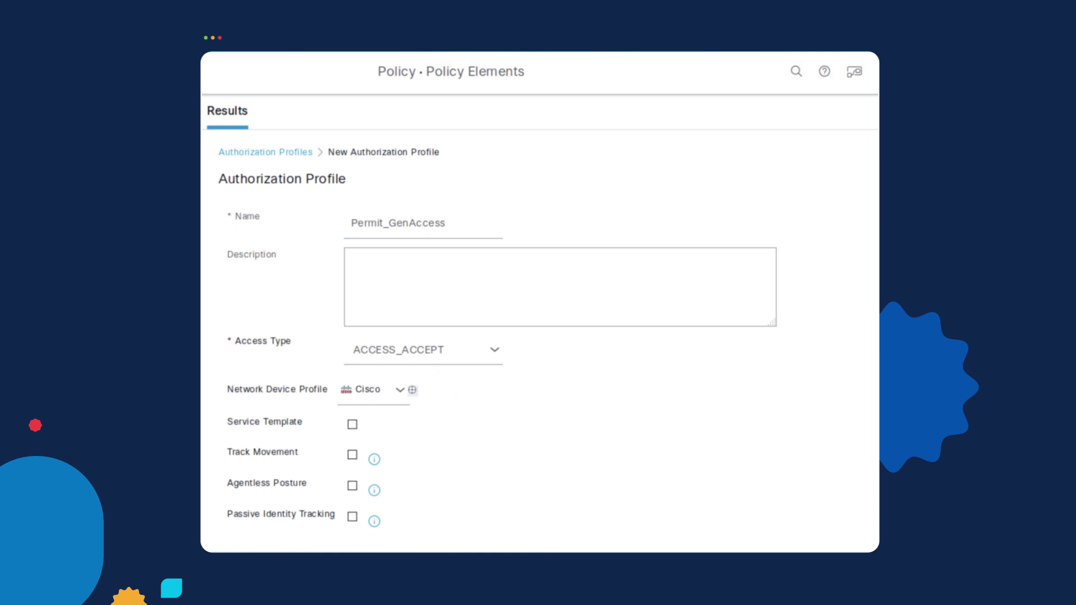
{"action": "scroll", "coordinate": [291, 387], "scroll_direction": "down", "scroll_amount": 5}
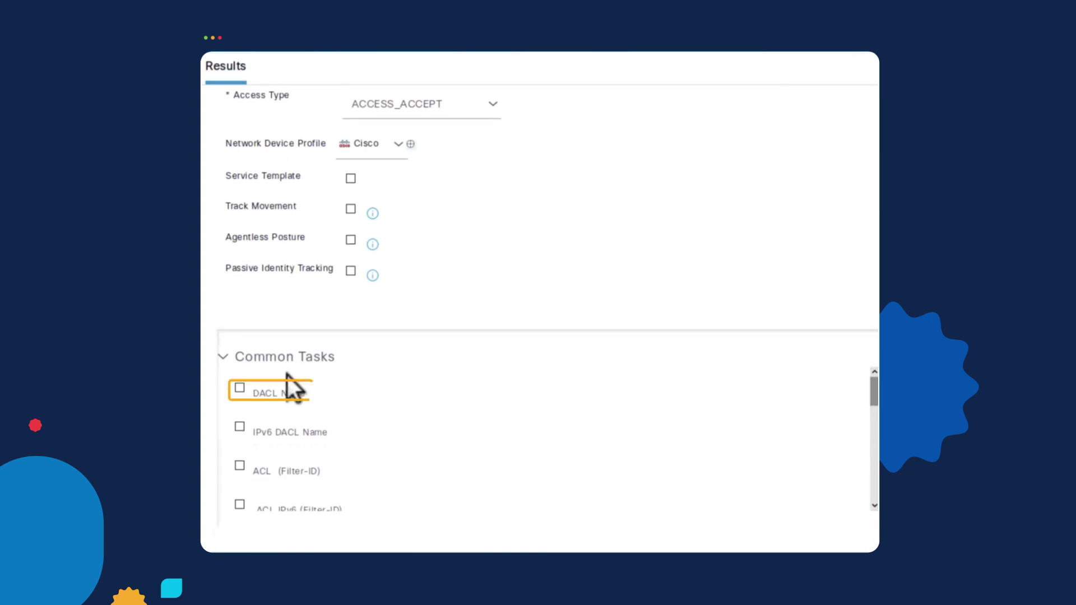
{"action": "left_click", "coordinate": [240, 389]}
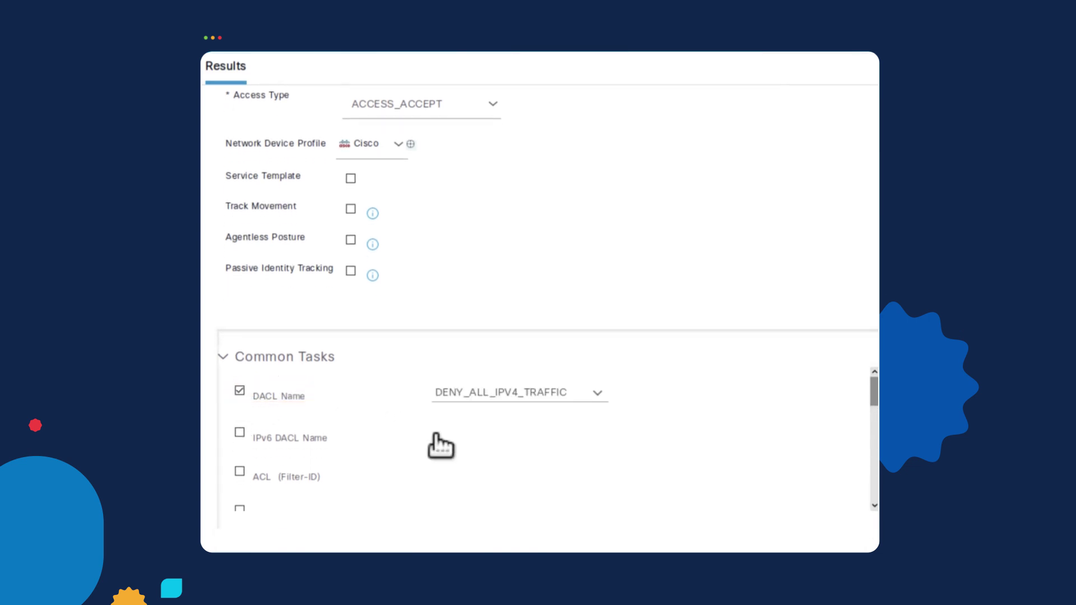
{"action": "left_click", "coordinate": [598, 394]}
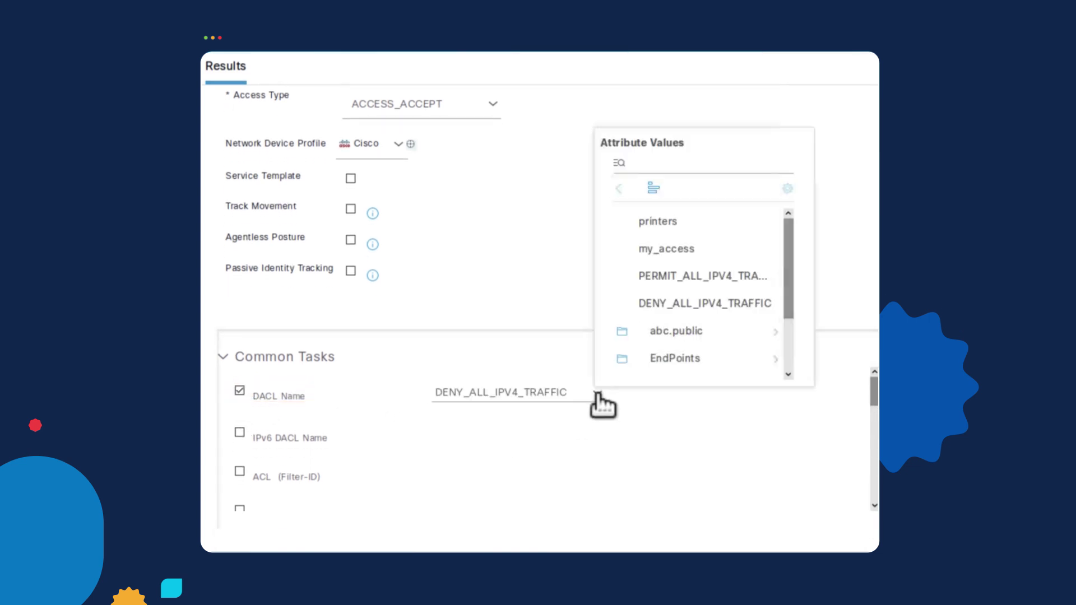
{"action": "left_click", "coordinate": [696, 254]}
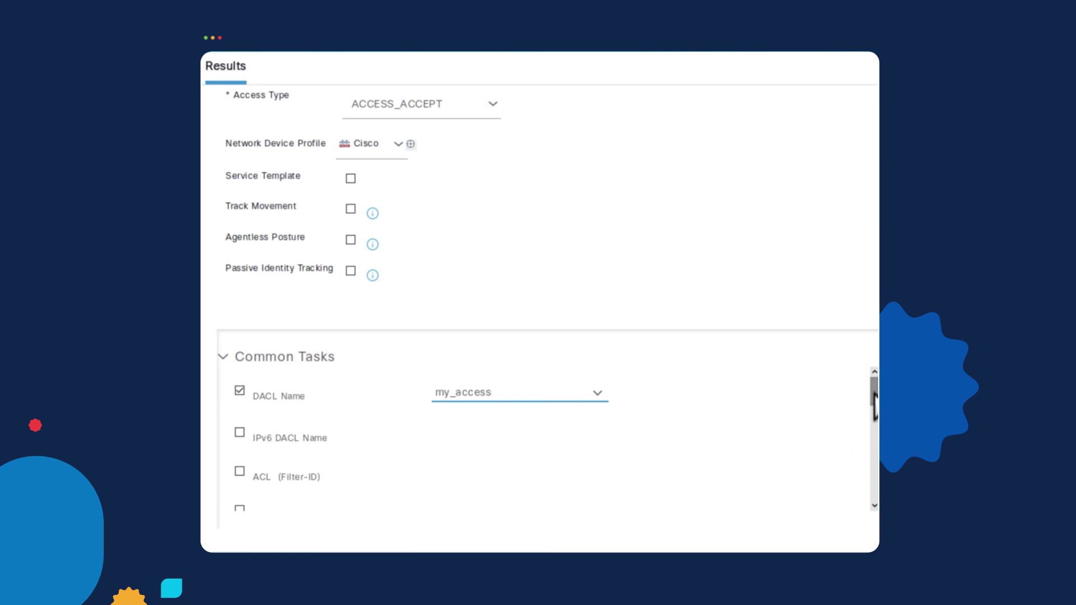
Add VLAN 20 to the Permit_GenAccess profile and submit it.
{"action": "left_click_drag", "start_coordinate": [875, 400], "coordinate": [875, 417]}
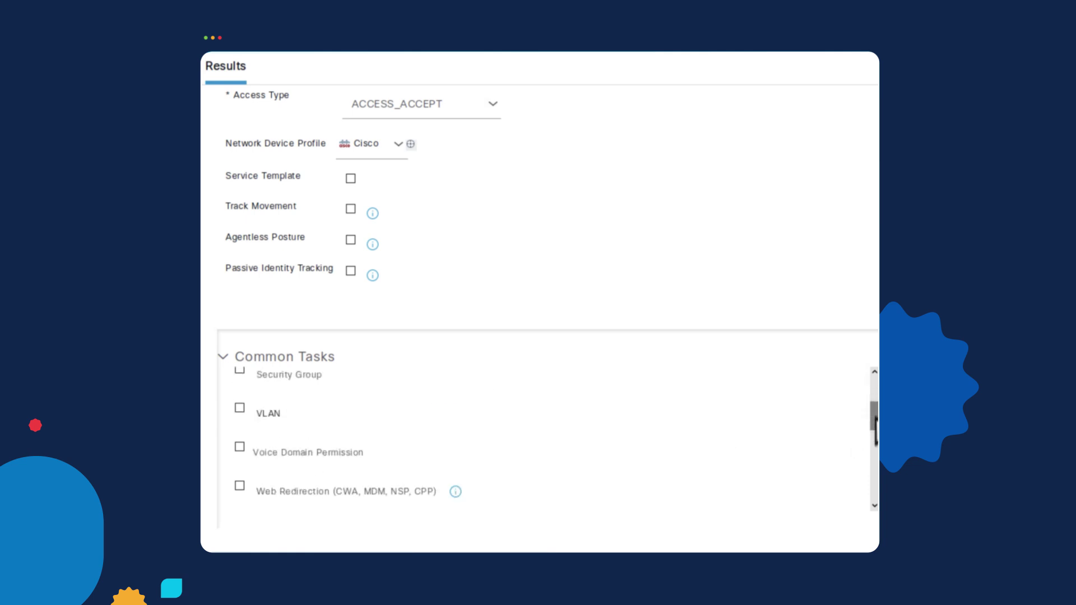
{"action": "left_click", "coordinate": [240, 409]}
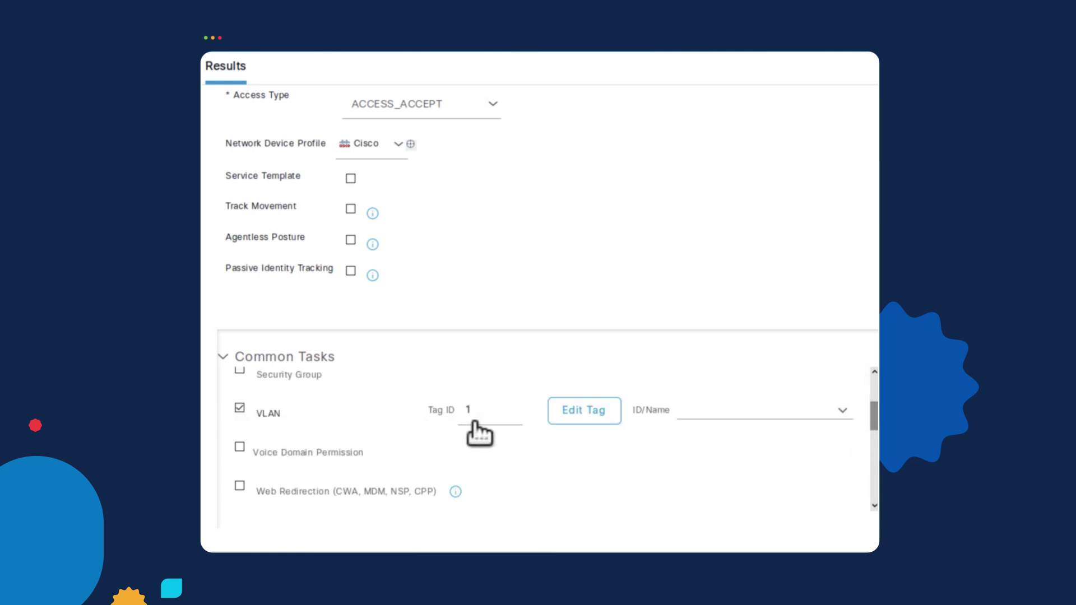
{"action": "left_click", "coordinate": [722, 411]}
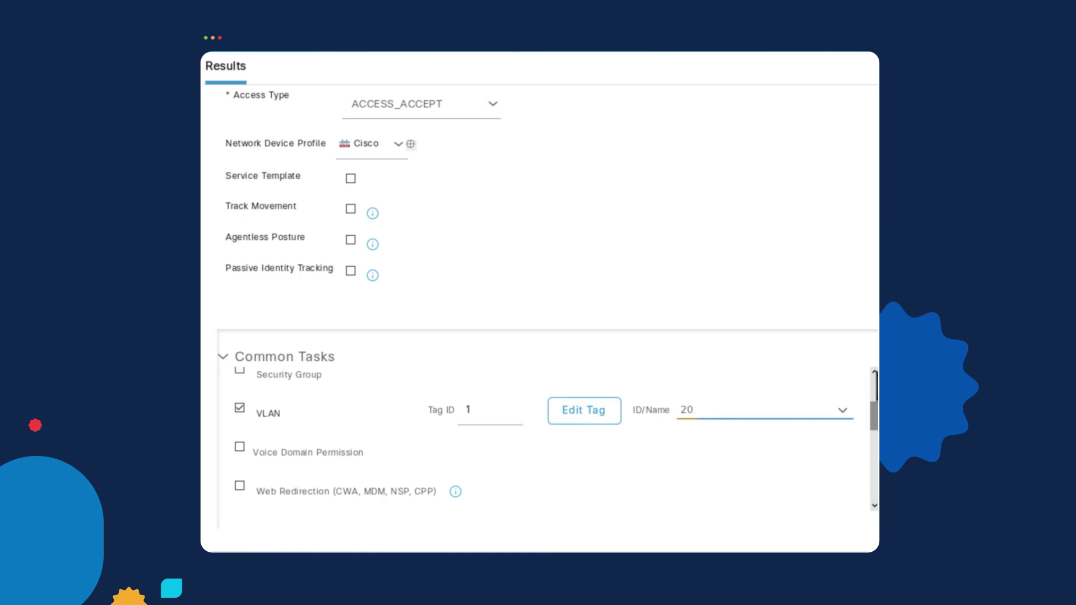
{"action": "scroll", "coordinate": [547, 310], "scroll_direction": "down", "scroll_amount": 6}
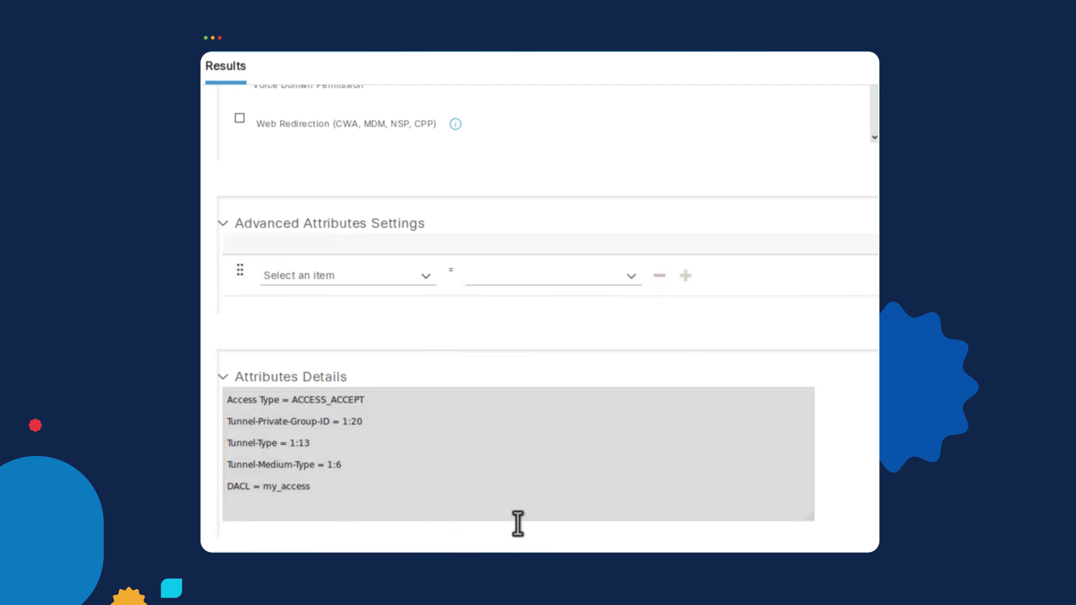
{"action": "scroll", "coordinate": [518, 524], "scroll_direction": "down", "scroll_amount": 2}
{"action": "left_click", "coordinate": [754, 529]}
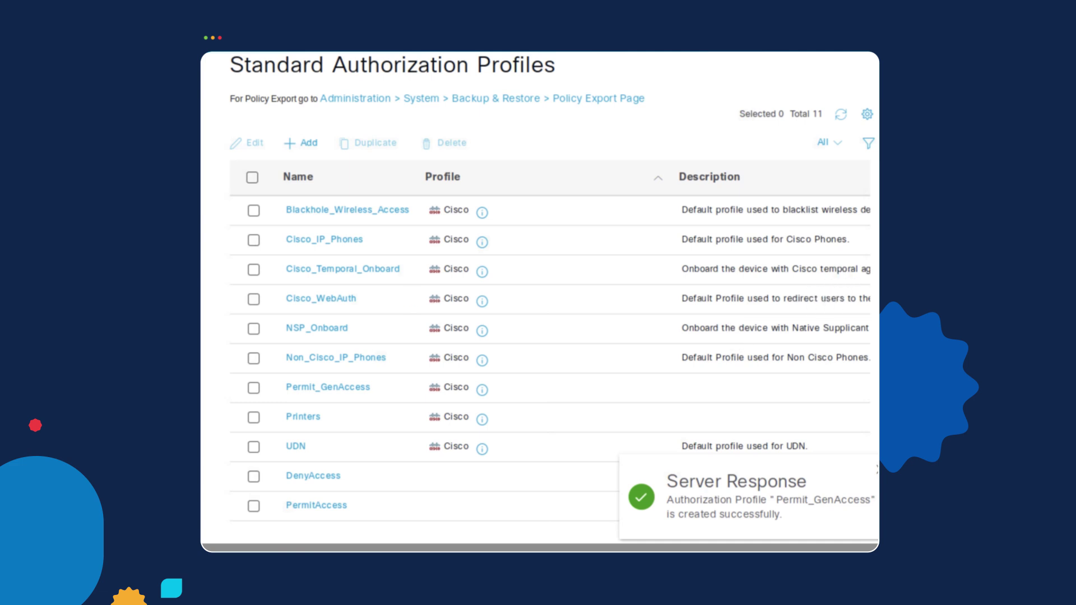
{"action": "scroll", "coordinate": [540, 301], "scroll_direction": "down", "scroll_amount": 1}
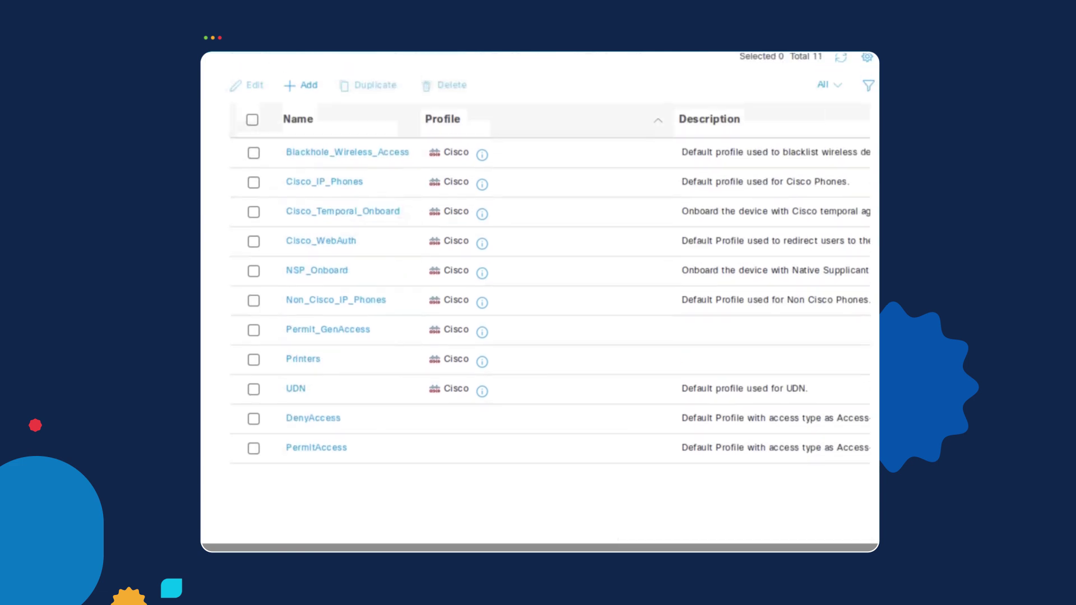
{"action": "left_click", "coordinate": [303, 333]}
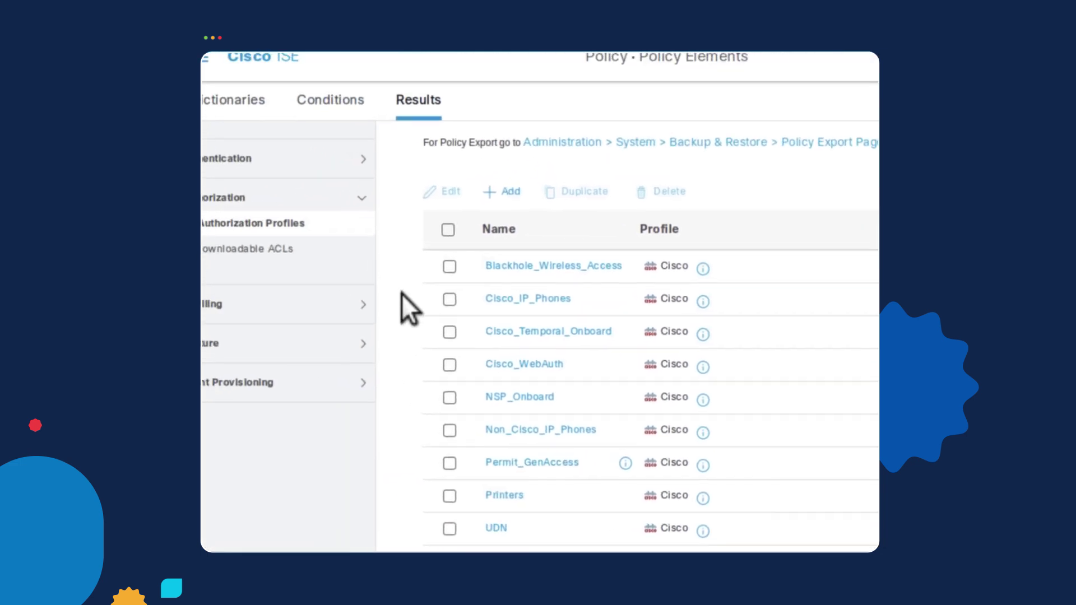
Open the Wired Access Policy set and expand its authorization rules.
{"action": "left_click", "coordinate": [235, 77]}
{"action": "left_click", "coordinate": [746, 110]}
{"action": "left_click", "coordinate": [418, 164]}
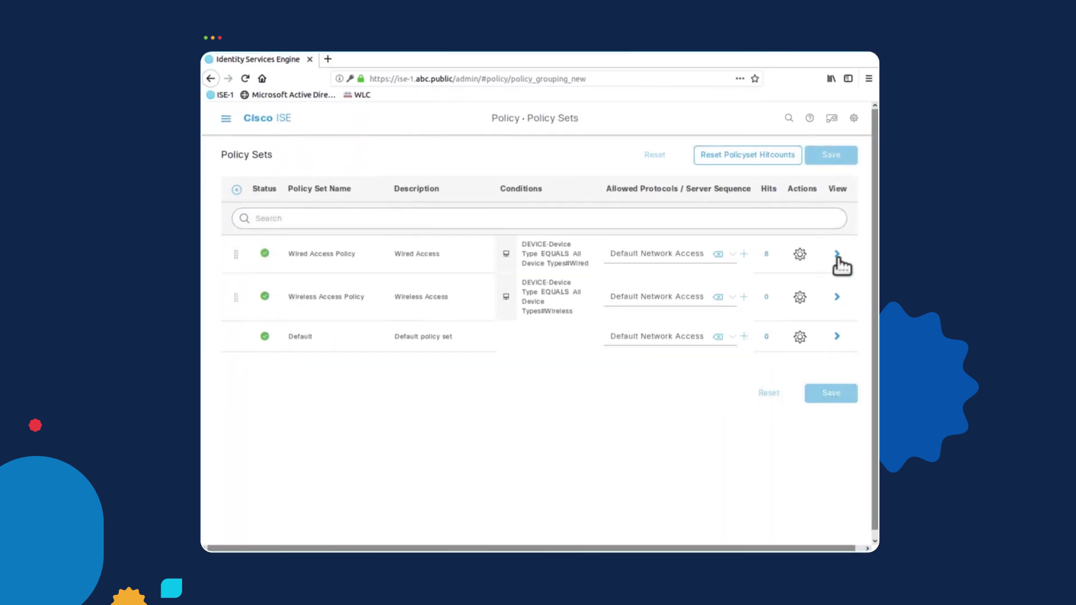
{"action": "left_click", "coordinate": [837, 255]}
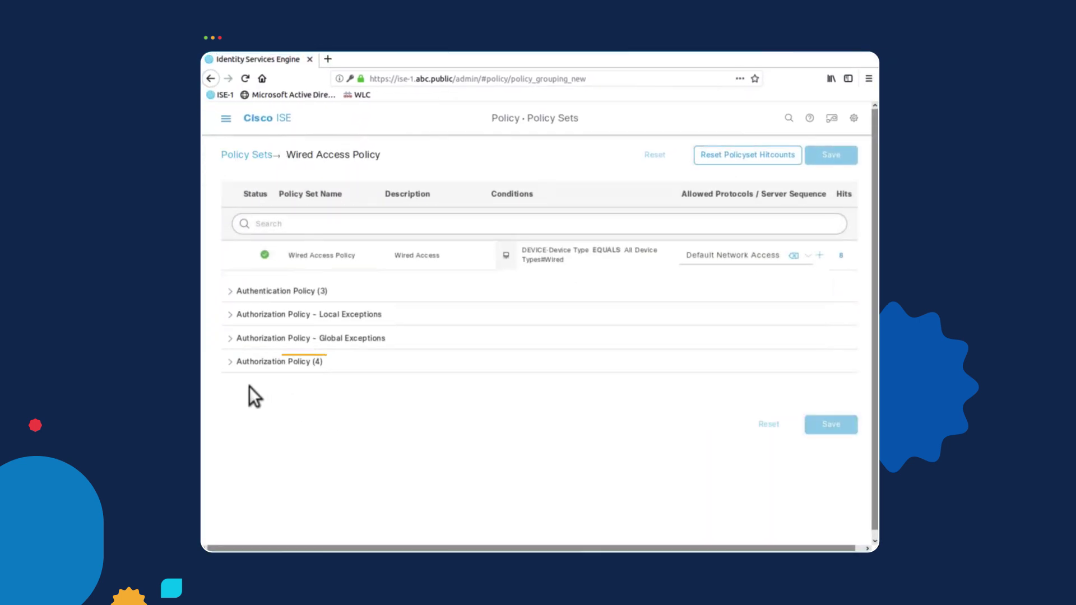
{"action": "left_click", "coordinate": [280, 362]}
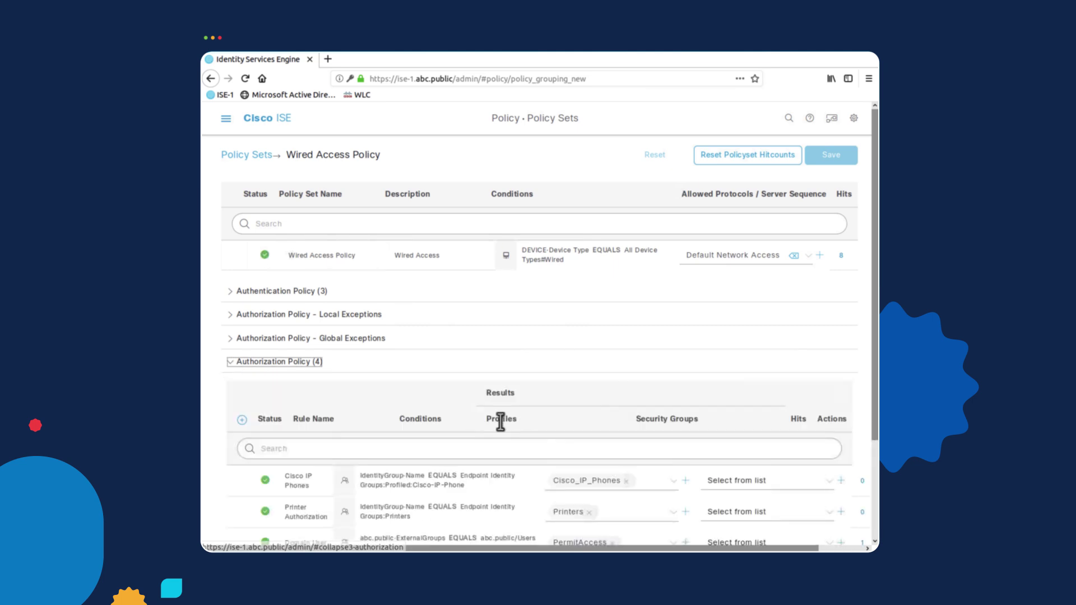
{"action": "scroll", "coordinate": [498, 426], "scroll_direction": "down", "scroll_amount": 4}
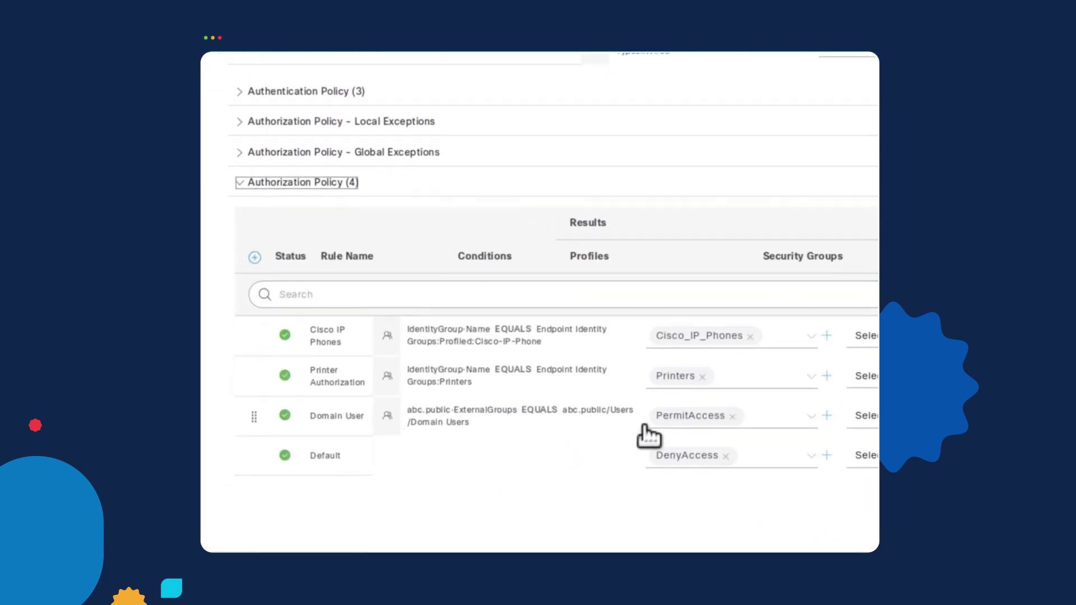
Replace Domain User's PermitAccess profile with Permit_GenAccess and save the policy set.
{"action": "left_click", "coordinate": [729, 422]}
{"action": "left_click", "coordinate": [753, 416]}
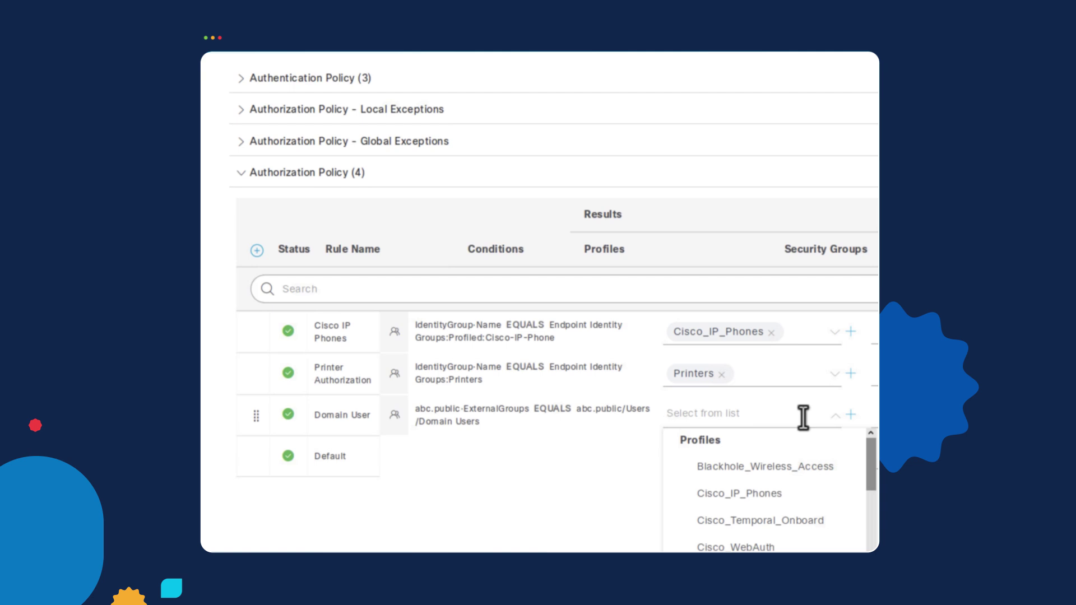
{"action": "type", "text": "Pe"}
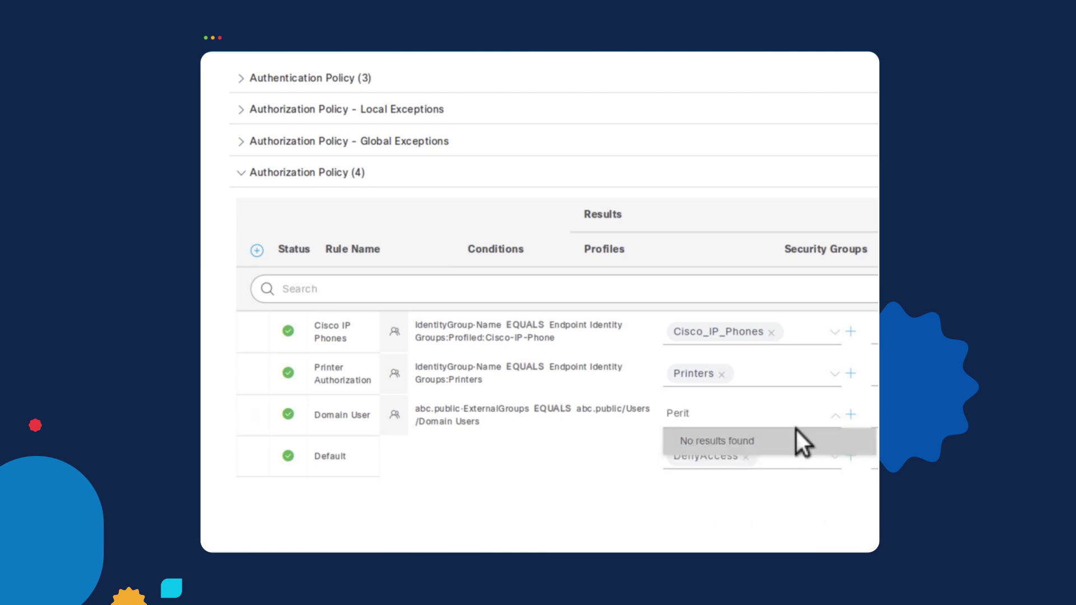
{"action": "type", "text": "r"}
{"action": "left_click", "coordinate": [781, 494]}
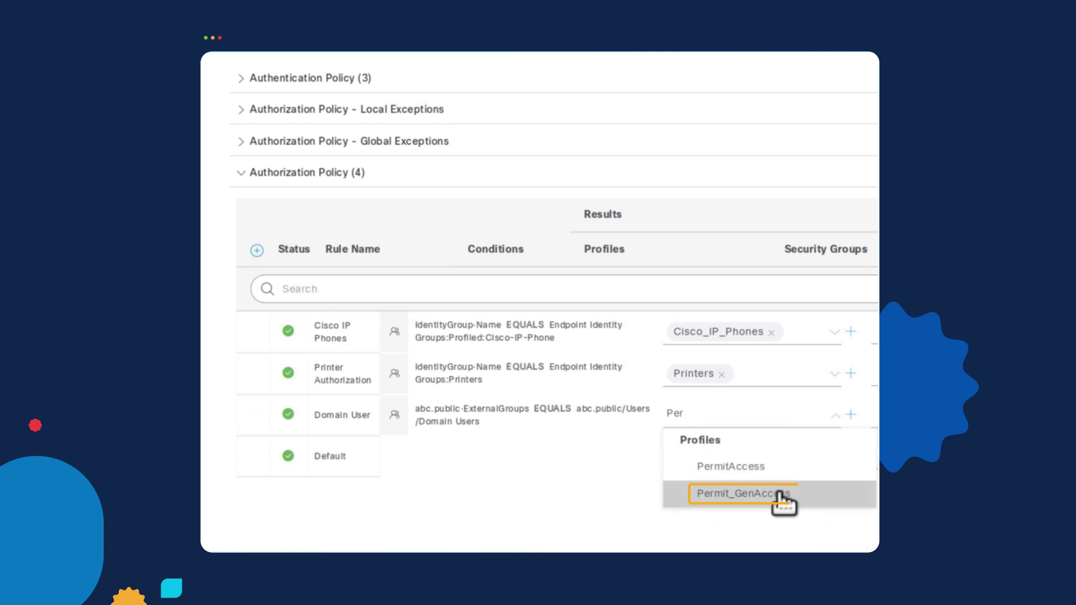
{"action": "left_click", "coordinate": [833, 526]}
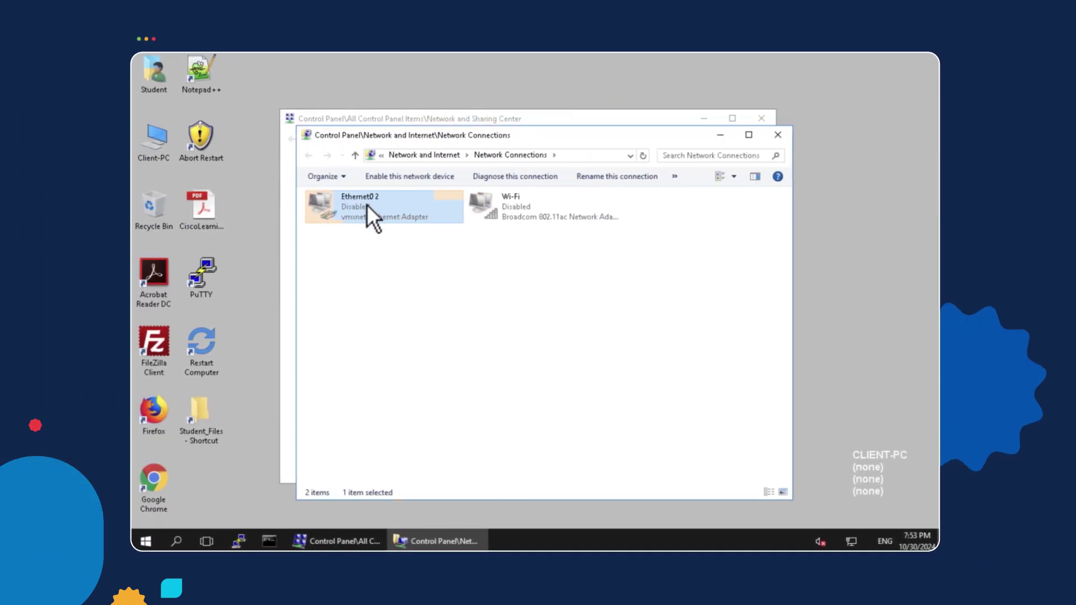
Re-enable the Ethernet0 2 adapter so the client starts authenticating.
{"action": "right_click", "coordinate": [367, 204]}
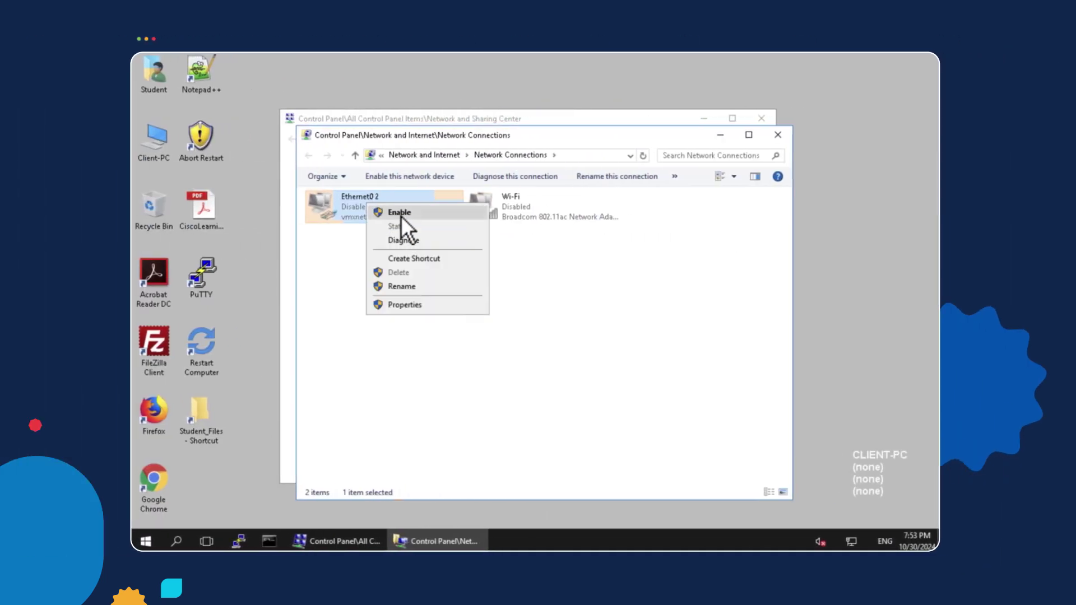
{"action": "left_click", "coordinate": [417, 216]}
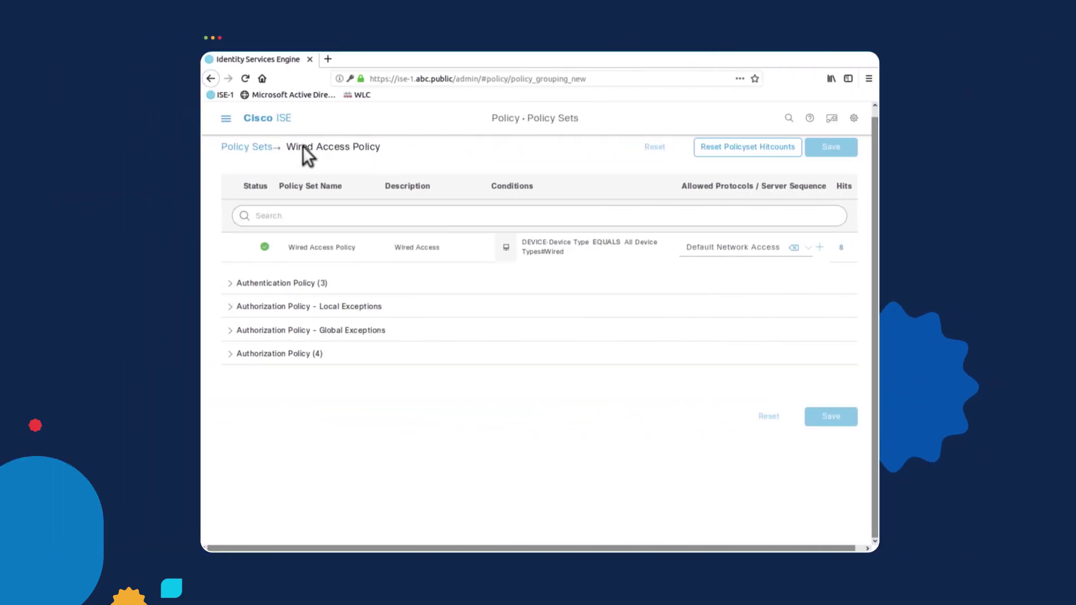
Open the detail report of the newest passed authentication in Operations > RADIUS > Live Logs.
{"action": "left_click", "coordinate": [226, 118]}
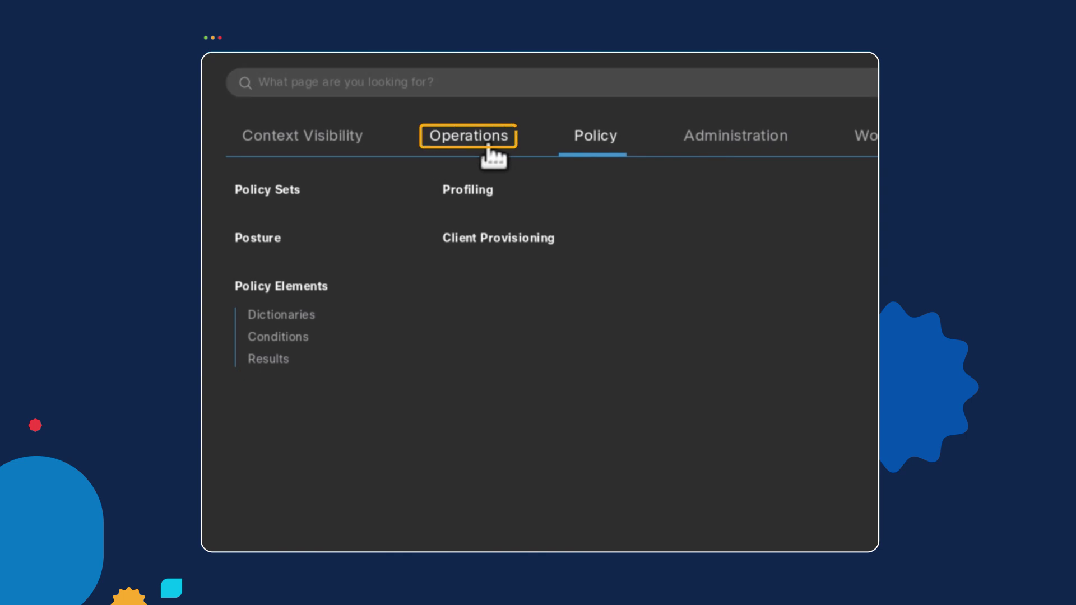
{"action": "left_click", "coordinate": [489, 148]}
{"action": "left_click", "coordinate": [292, 223]}
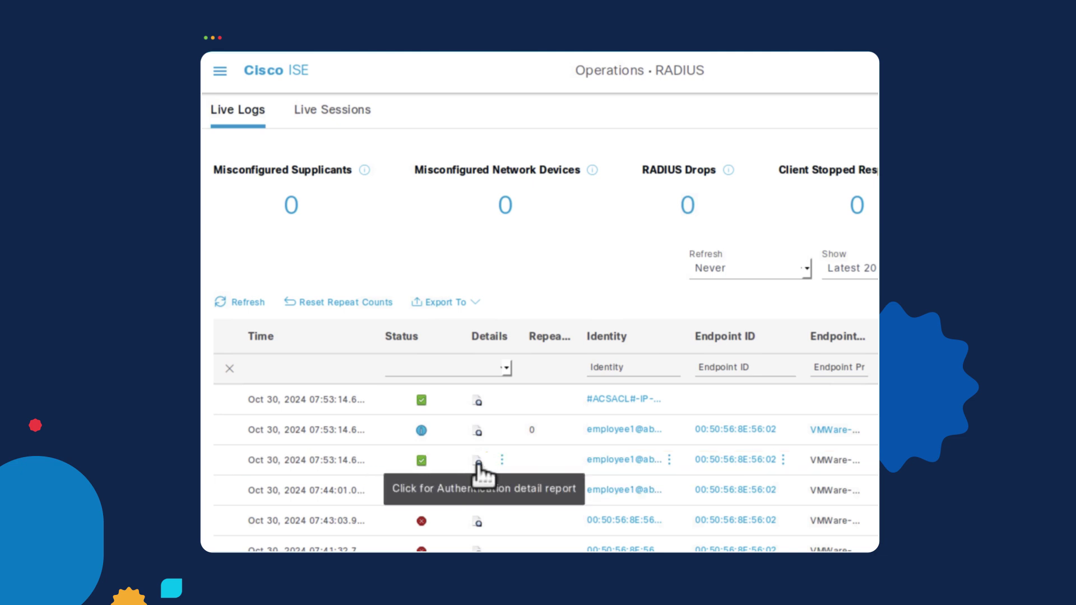
{"action": "left_click", "coordinate": [478, 463]}
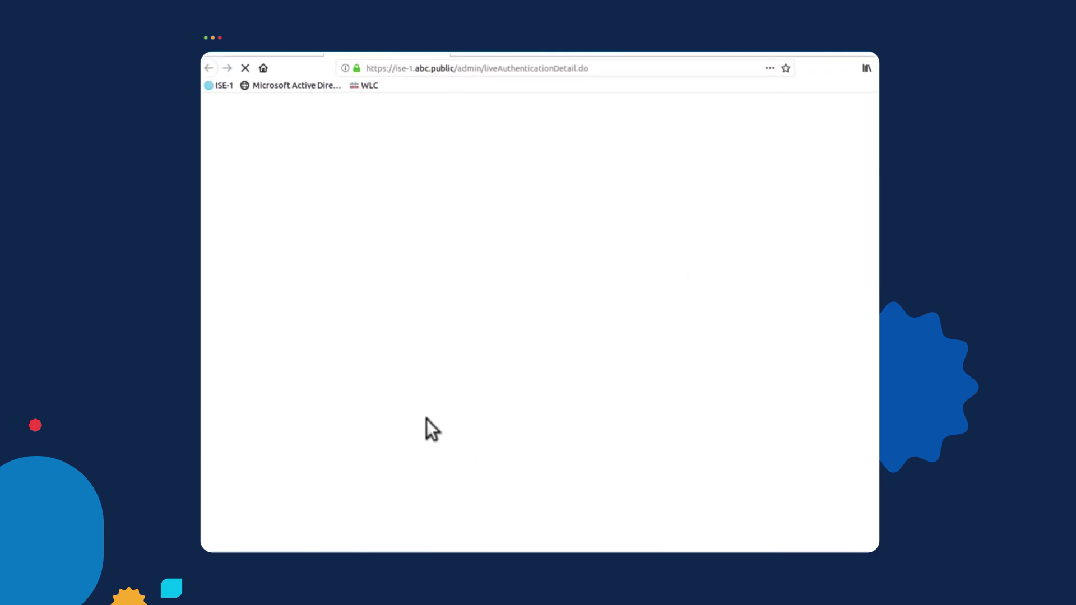